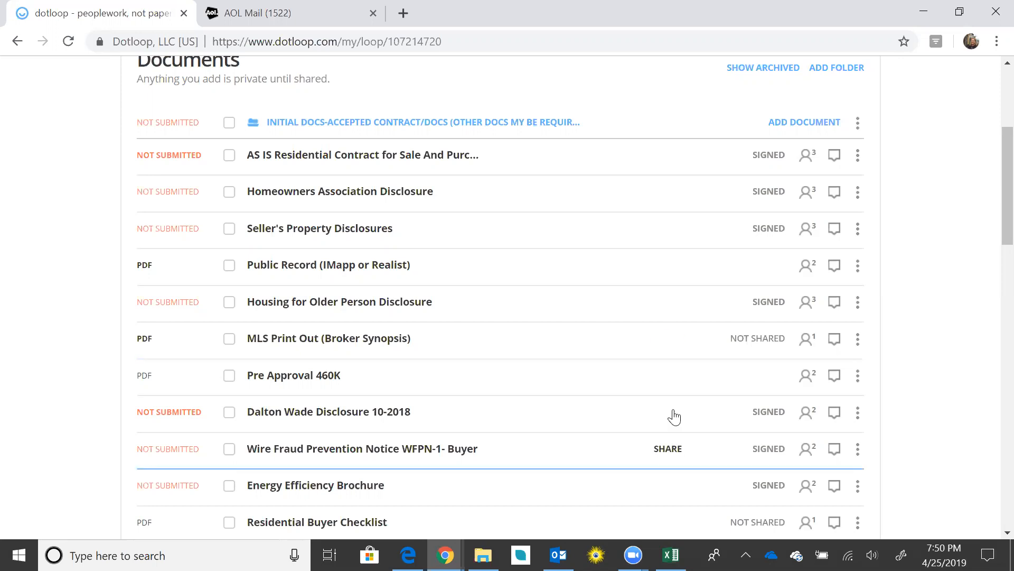
# Switch to Outlook and start forwarding the accepted-offer email that has Contract-FE.pdf attached
pyautogui.click(558, 555)
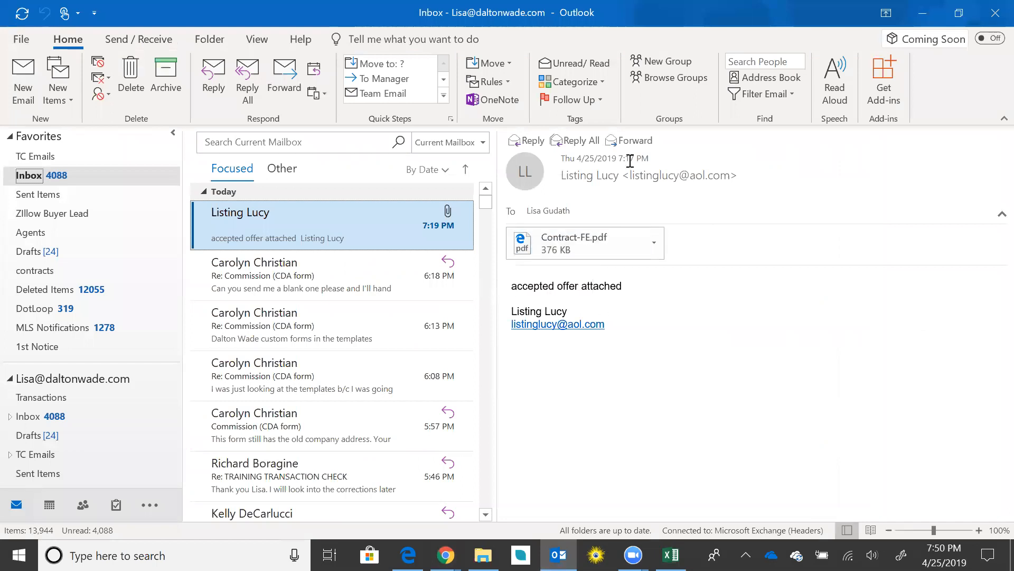
pyautogui.click(631, 141)
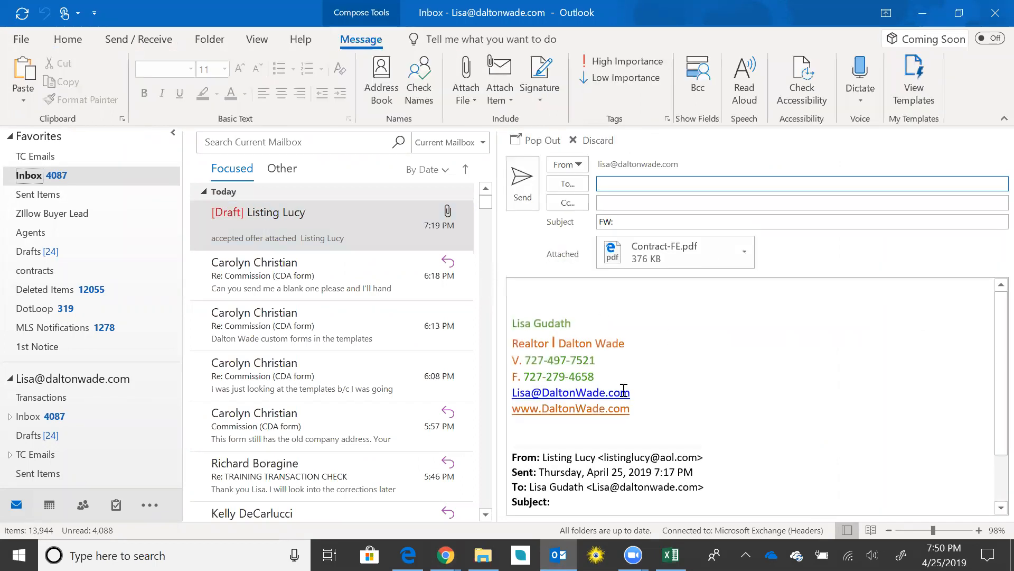
# Switch to the dotloop training loop and copy the upload email address of the Initial Docs-Accepted Contract/Docs folder
pyautogui.click(445, 555)
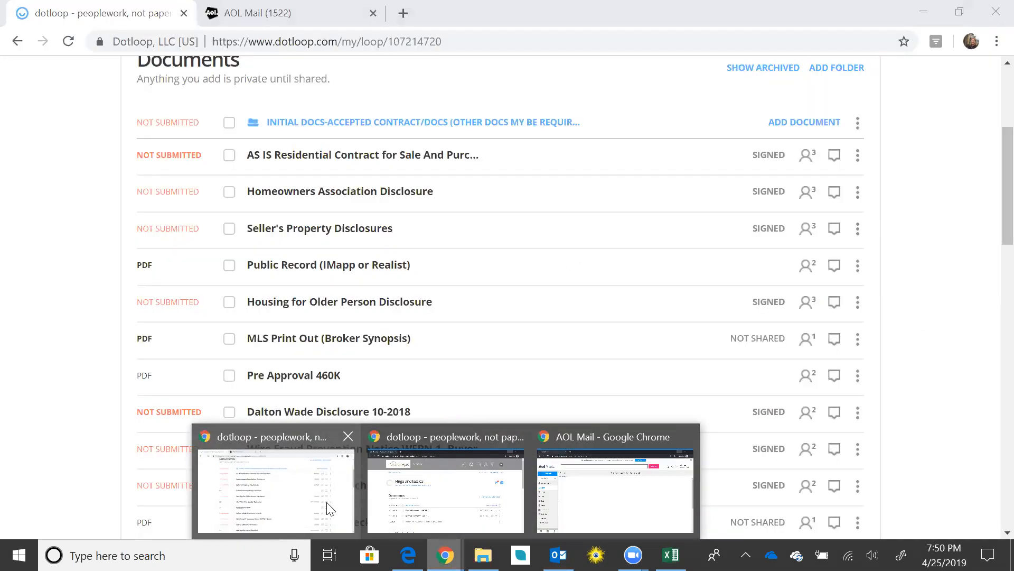
pyautogui.click(328, 503)
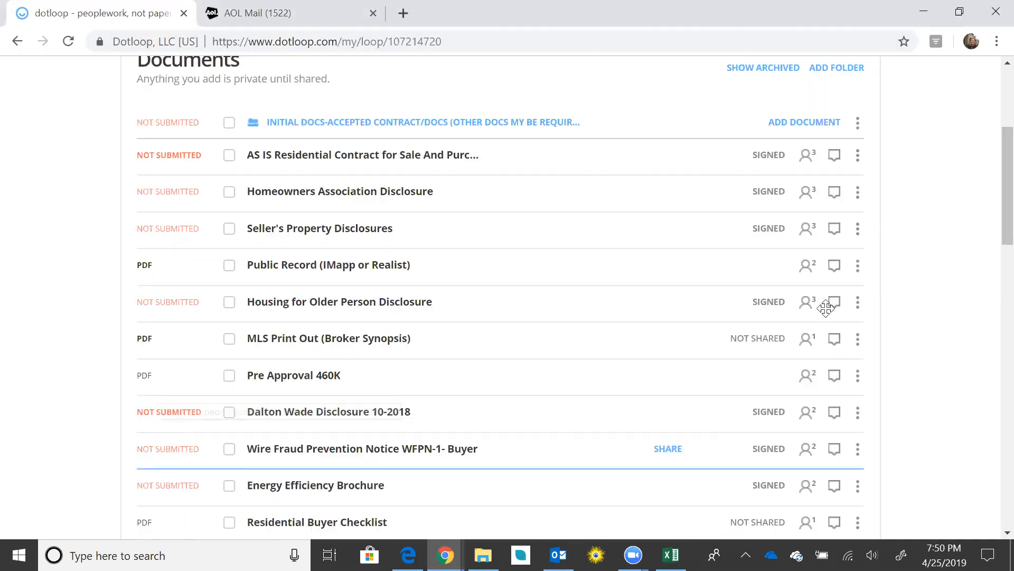
pyautogui.click(803, 126)
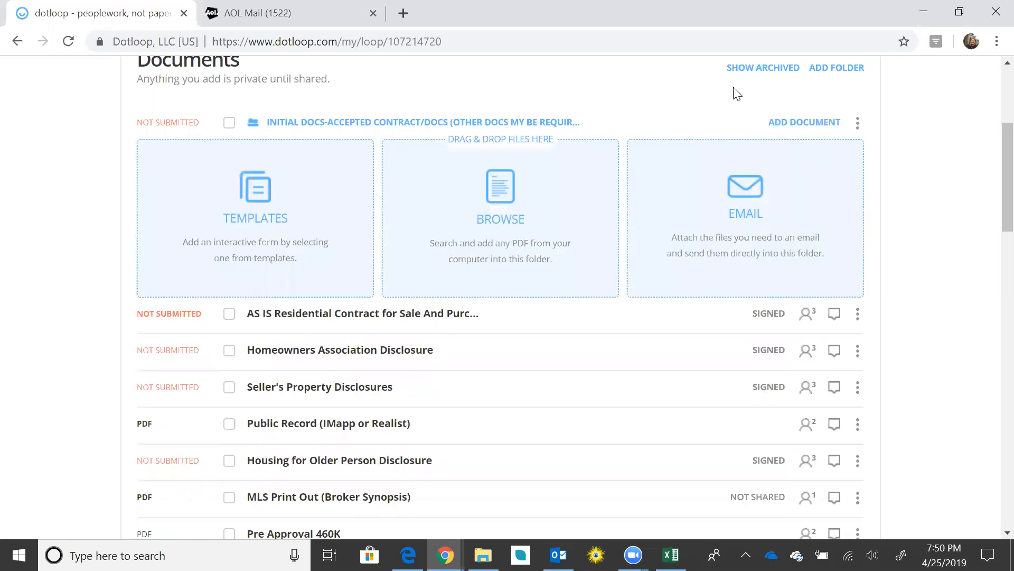
pyautogui.click(741, 218)
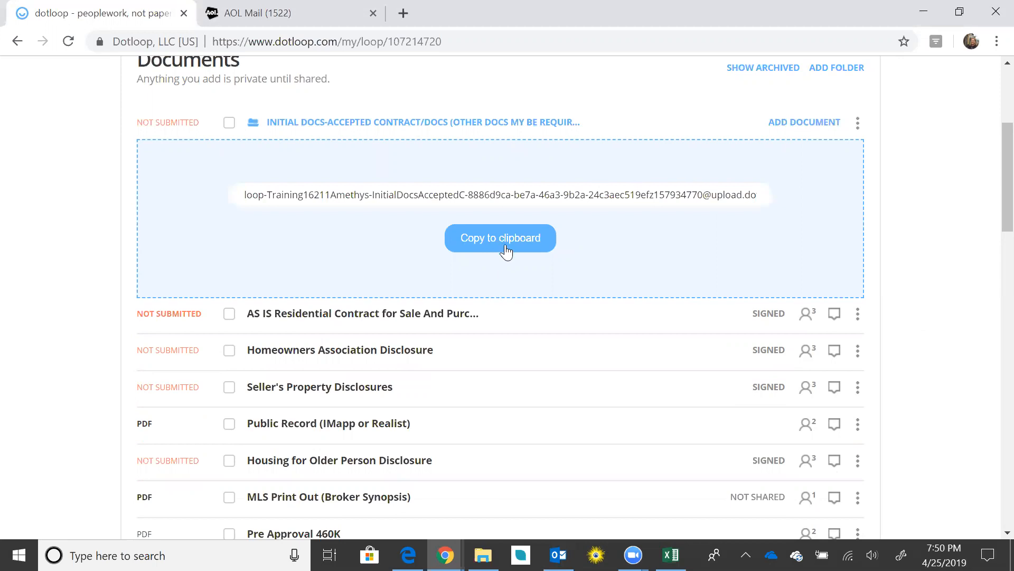
pyautogui.click(504, 237)
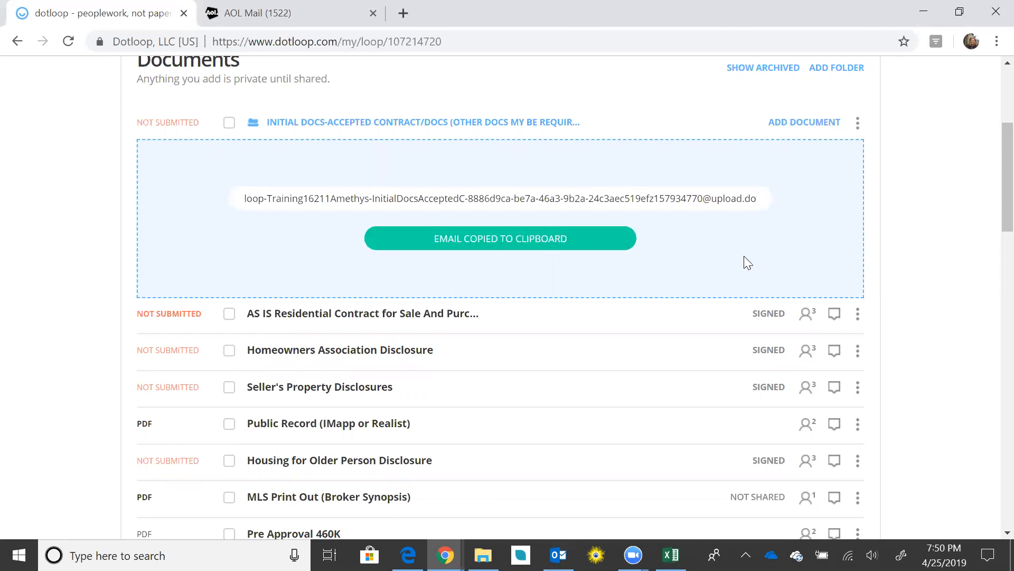
pyautogui.click(807, 124)
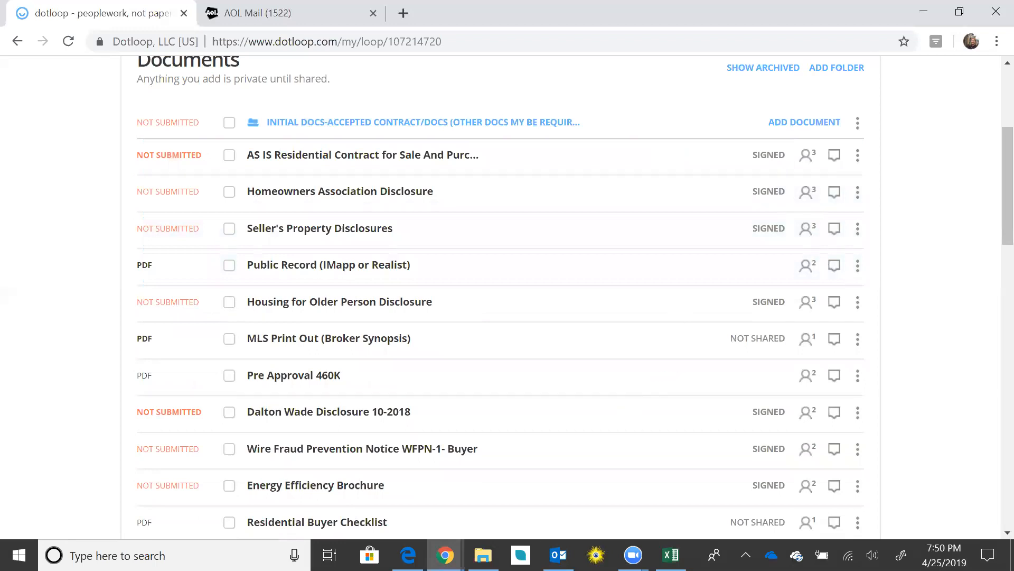
# Switch to Outlook, address the forward to the copied folder upload email, and send it
pyautogui.click(558, 555)
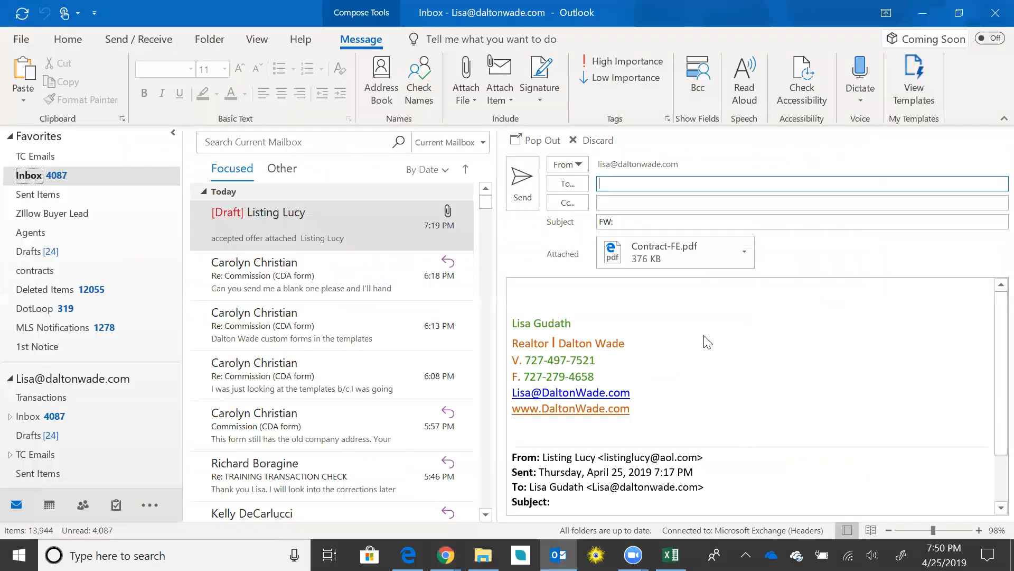
pyautogui.hotkey('ctrl', 'v')
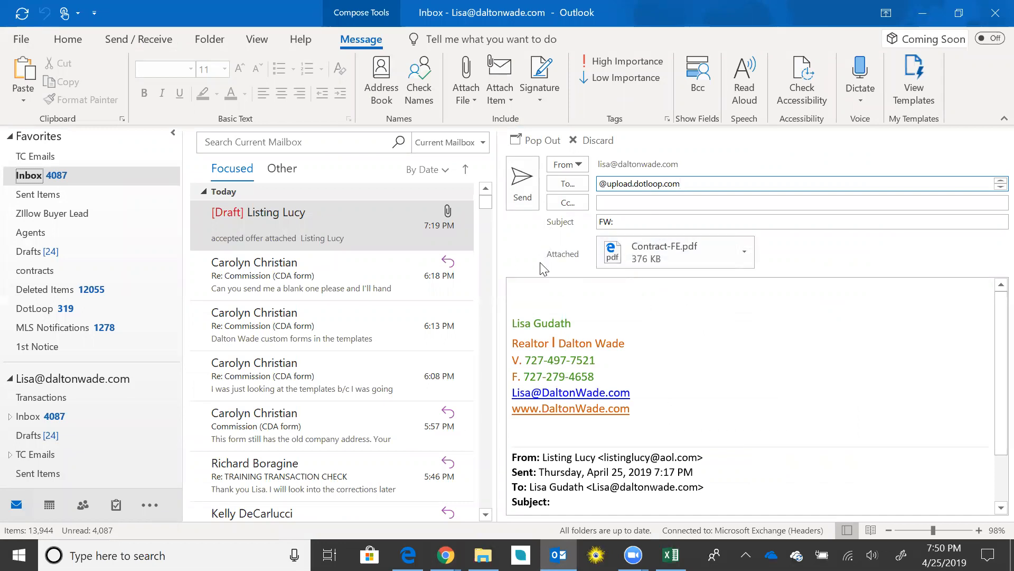
pyautogui.click(521, 188)
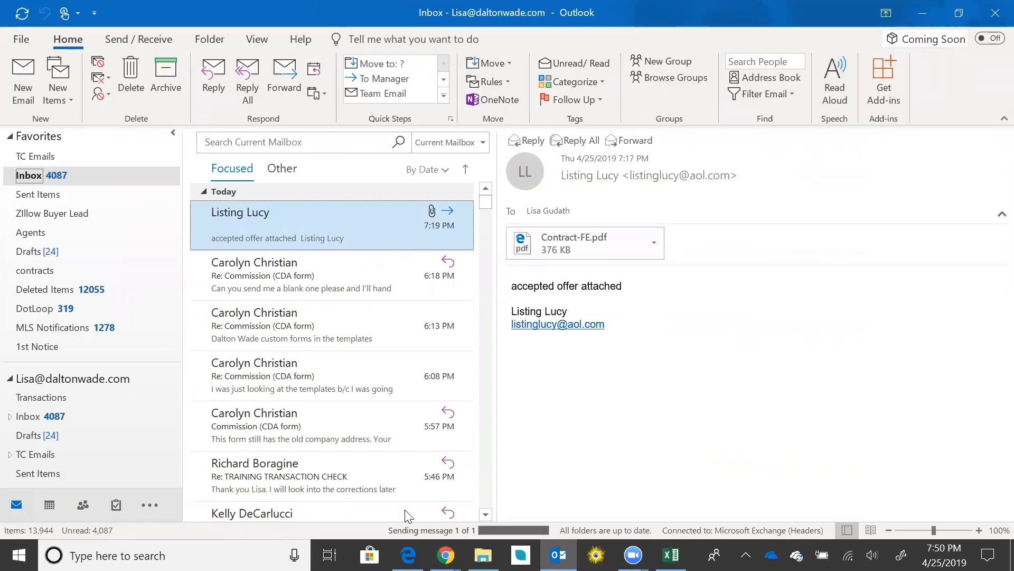
# Switch back to the dotloop training loop and reload its document list
pyautogui.moveTo(446, 554)
pyautogui.click(274, 491)
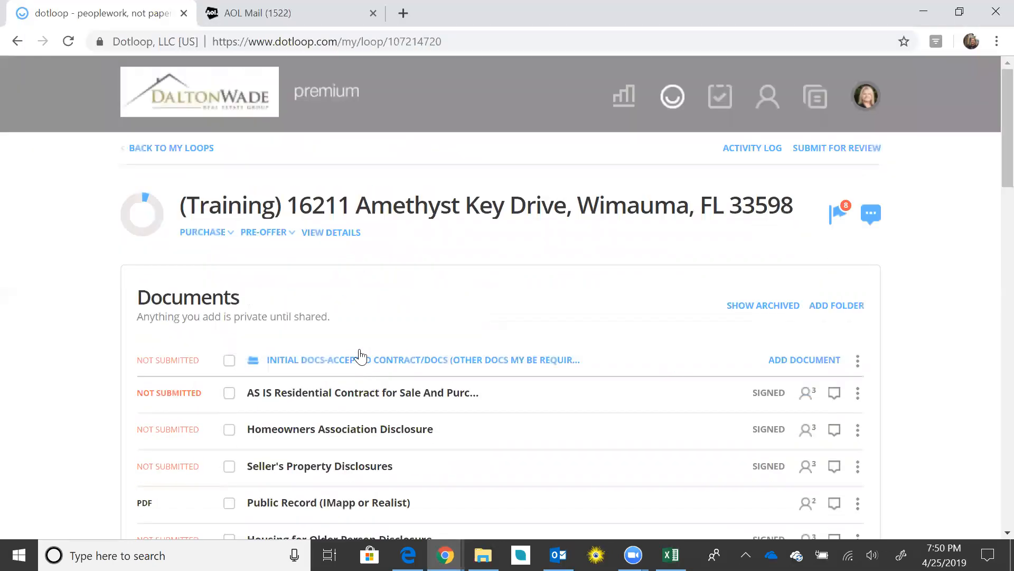
pyautogui.click(67, 45)
pyautogui.scroll(-3, 717, 378)
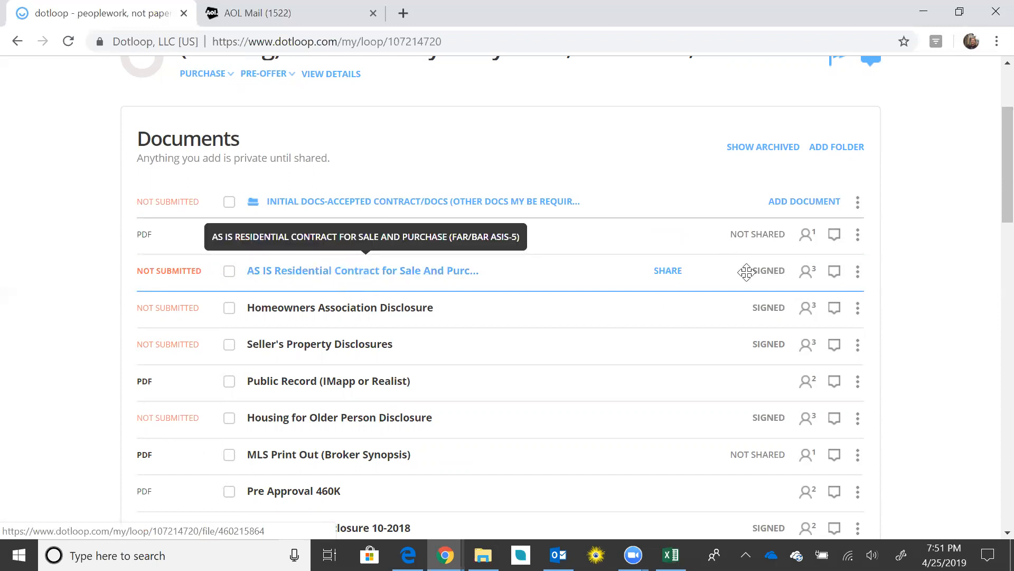
# Check the available actions for the AS IS Residential Contract, and replace that document with Contract-FE.pdf
pyautogui.click(857, 276)
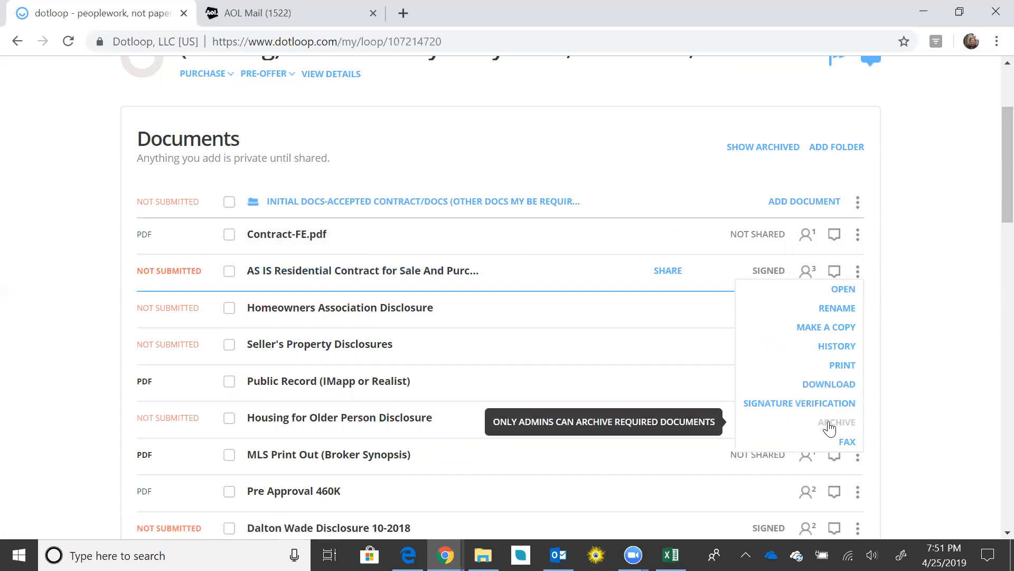
pyautogui.click(937, 367)
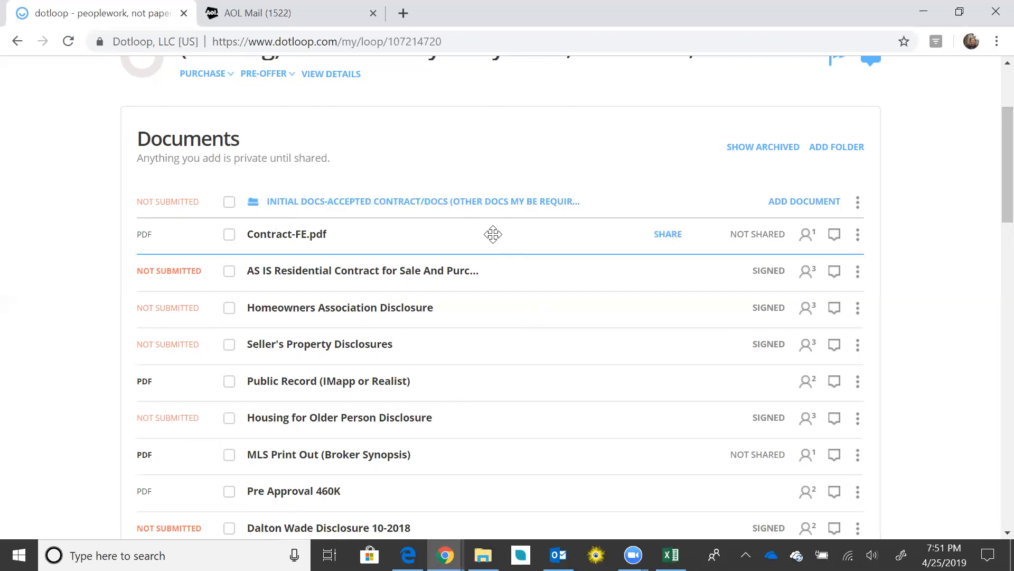
pyautogui.moveTo(492, 235); pyautogui.dragTo(492, 268)
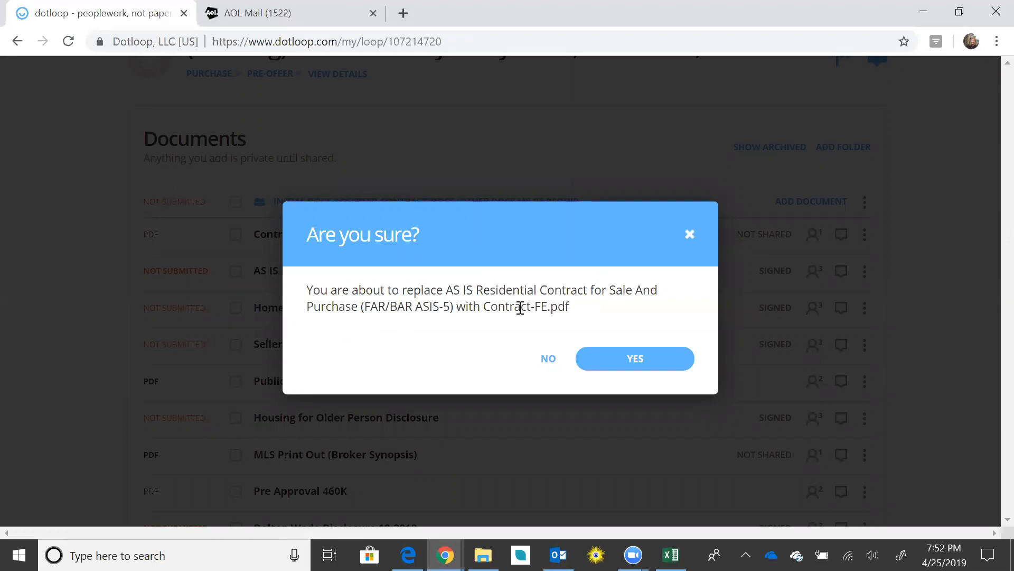
pyautogui.click(631, 363)
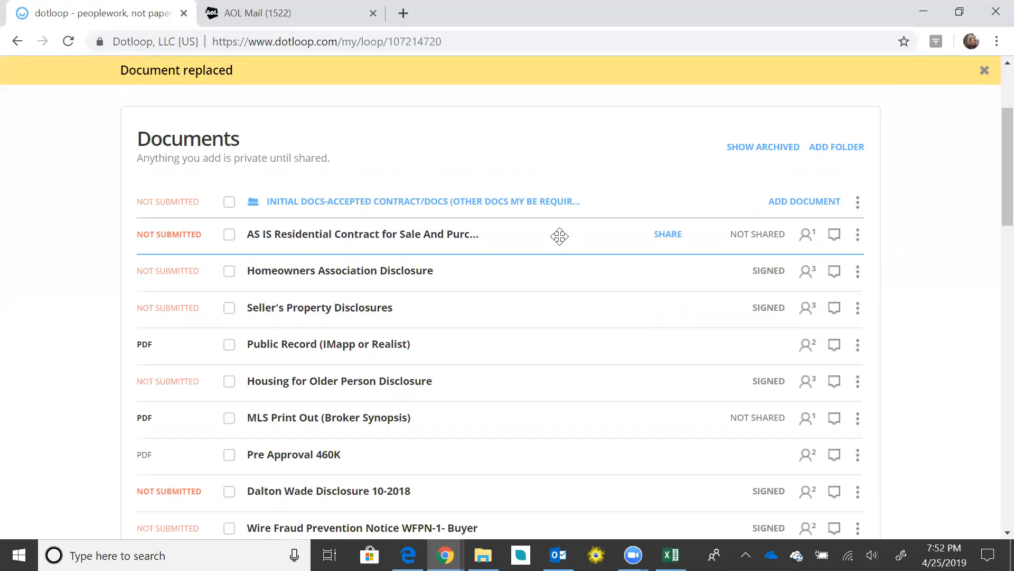
# Open the replaced AS IS Residential Contract, examine the buyer's and sellers' initials, and return to the loop
pyautogui.click(349, 240)
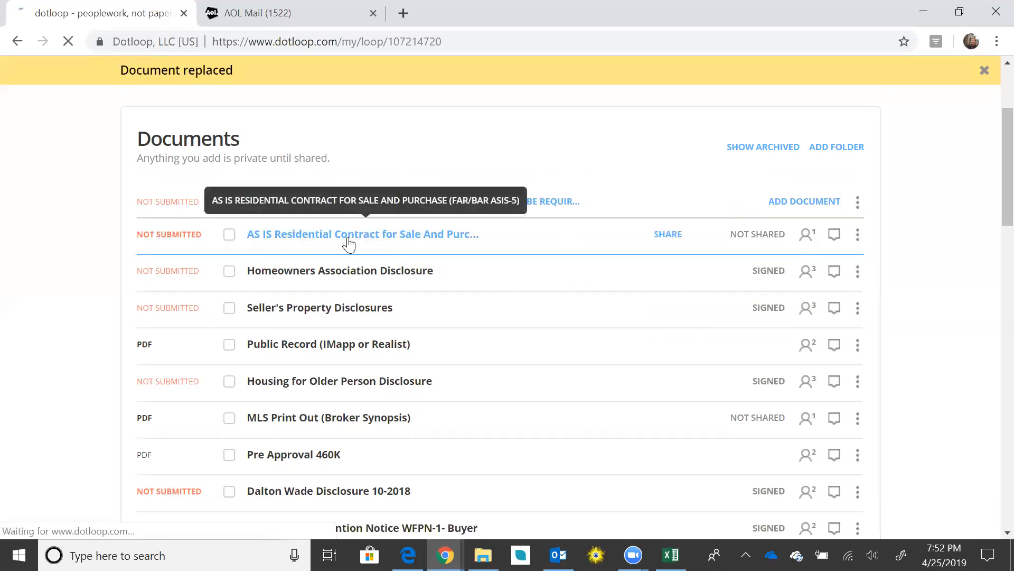
pyautogui.scroll(-10, 846, 364)
pyautogui.scroll(-5, 777, 264)
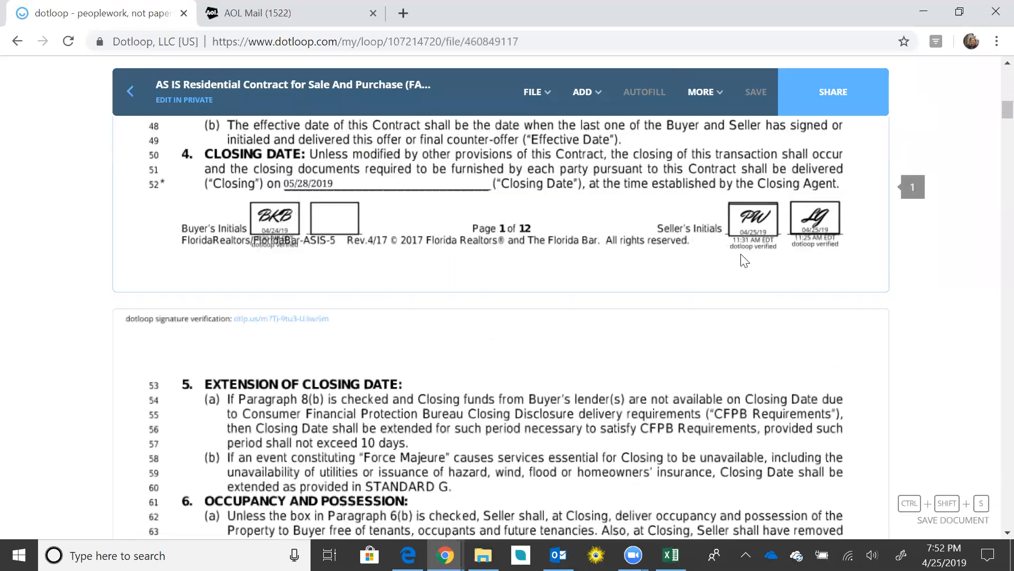
pyautogui.scroll(15, 597, 222)
pyautogui.click(132, 90)
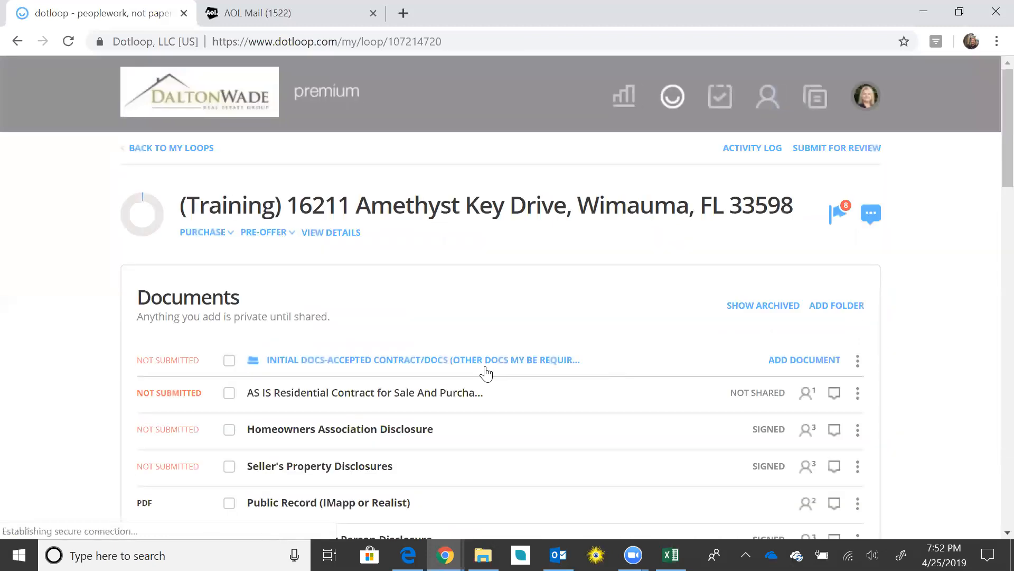
# Rename the AS IS Residential Contract document as Contract
pyautogui.scroll(-1, 420, 394)
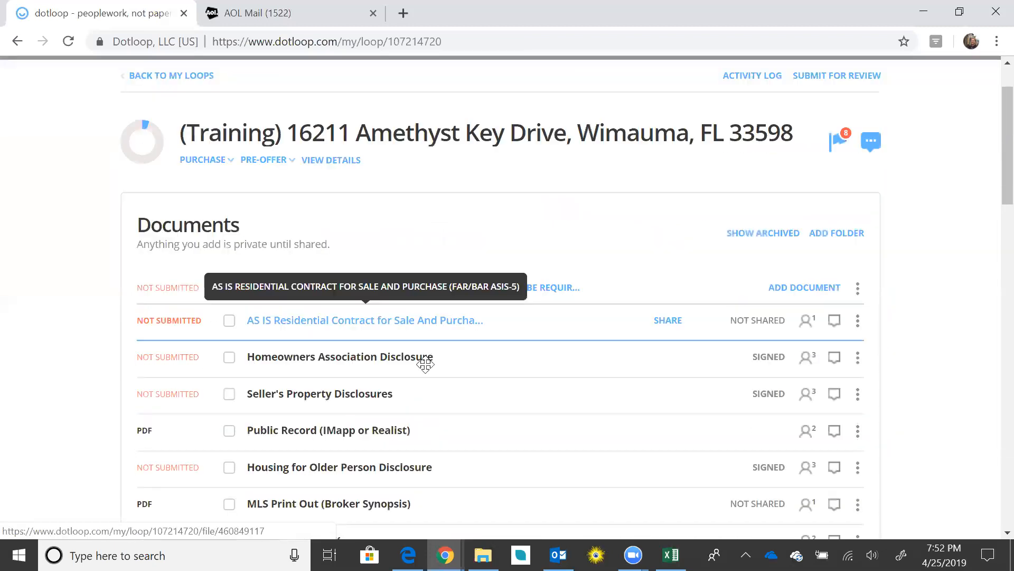
pyautogui.click(857, 313)
pyautogui.scroll(-1, 856, 323)
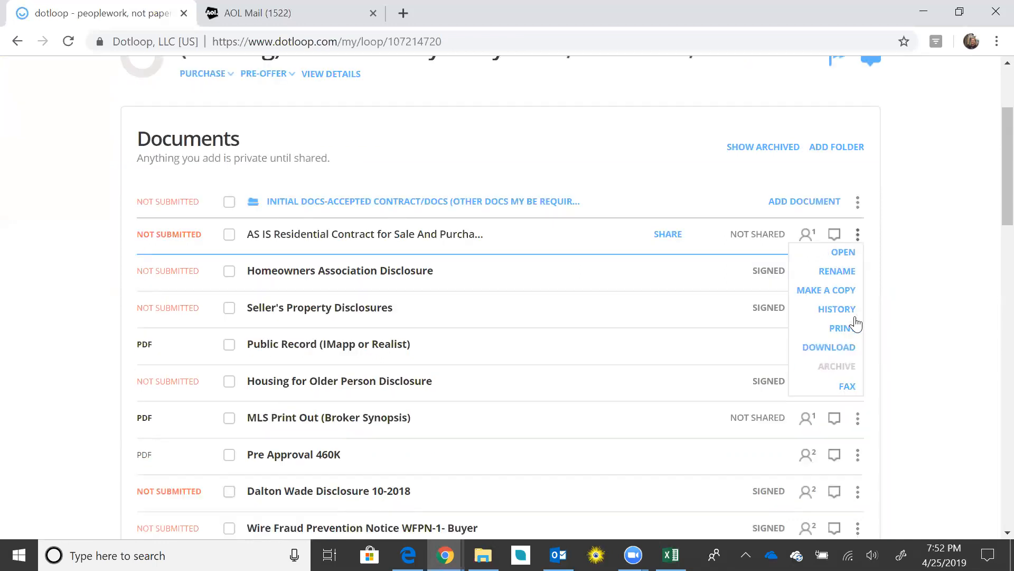
pyautogui.click(846, 273)
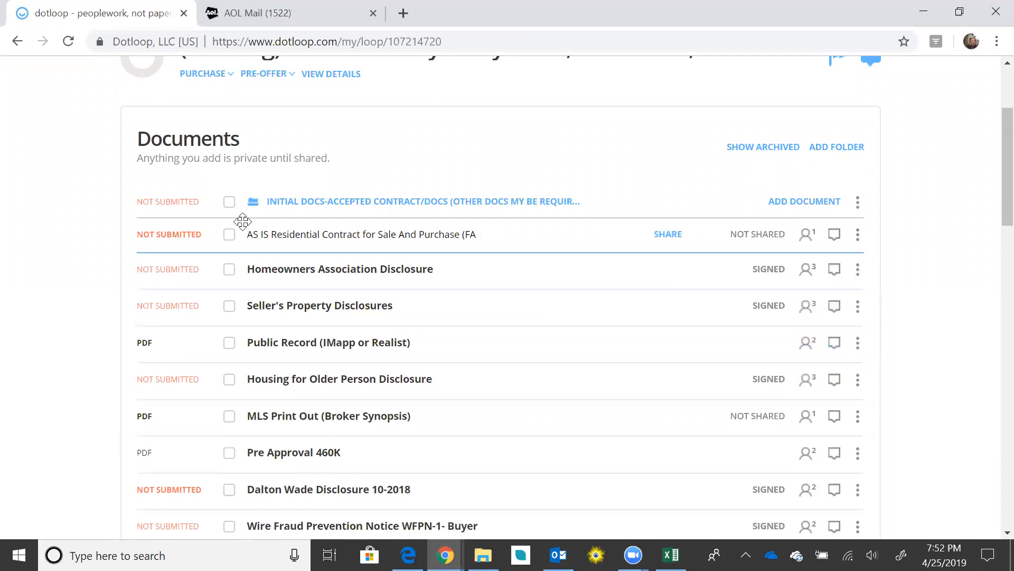
pyautogui.moveTo(248, 234); pyautogui.dragTo(375, 234)
pyautogui.moveTo(498, 255); pyautogui.dragTo(523, 256)
pyautogui.write('Contract')
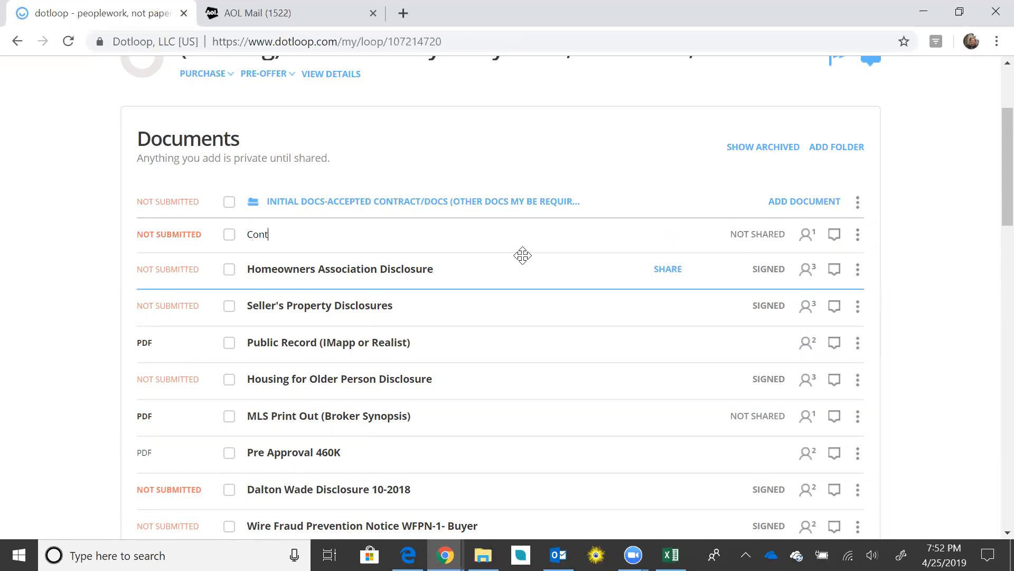
pyautogui.press('Return')
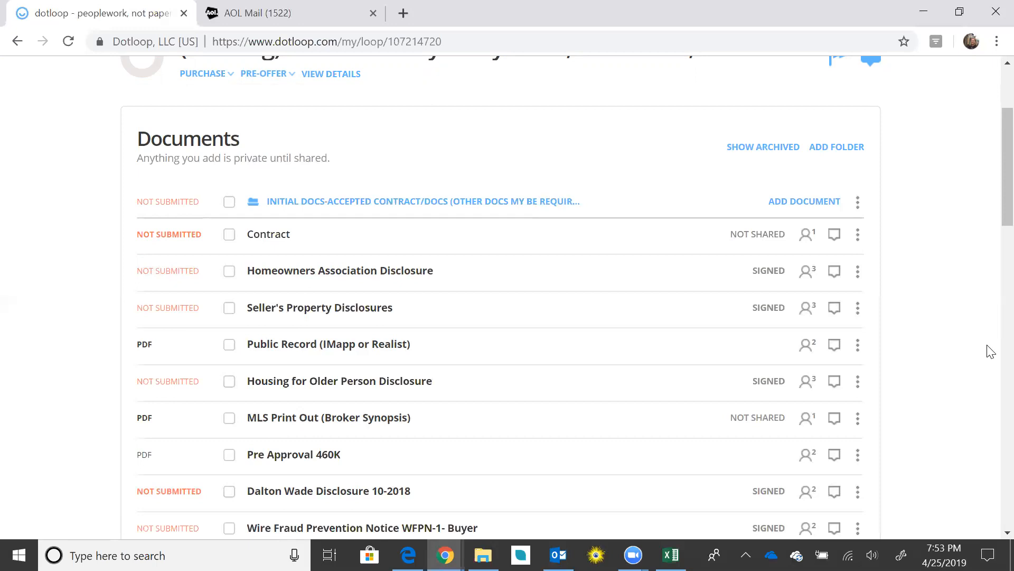
# Try to add the scanned files PDF from Downloads to the Initial Docs folder
pyautogui.click(801, 205)
pyautogui.click(501, 300)
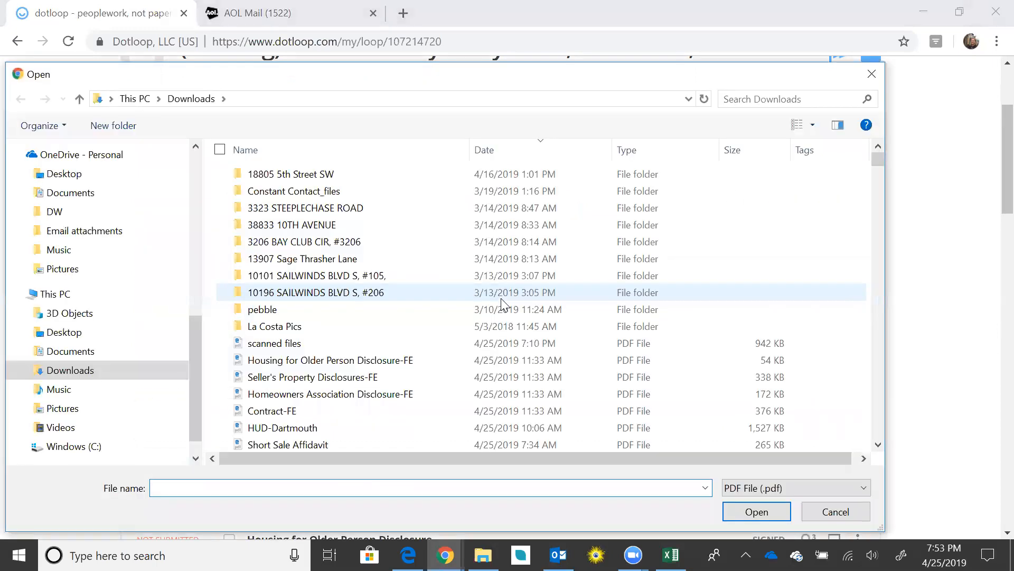
pyautogui.click(275, 346)
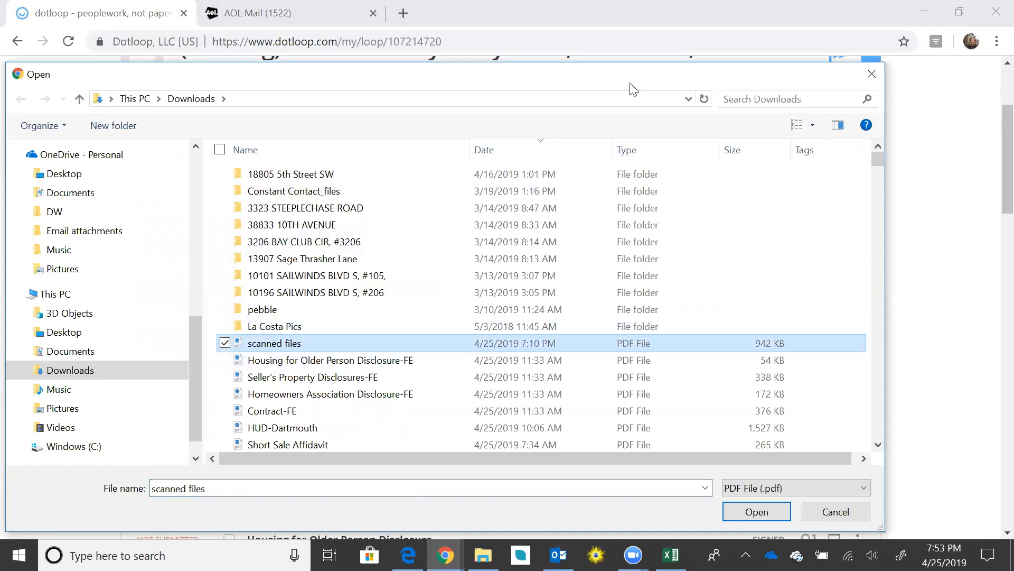
pyautogui.moveTo(631, 84); pyautogui.dragTo(652, 22)
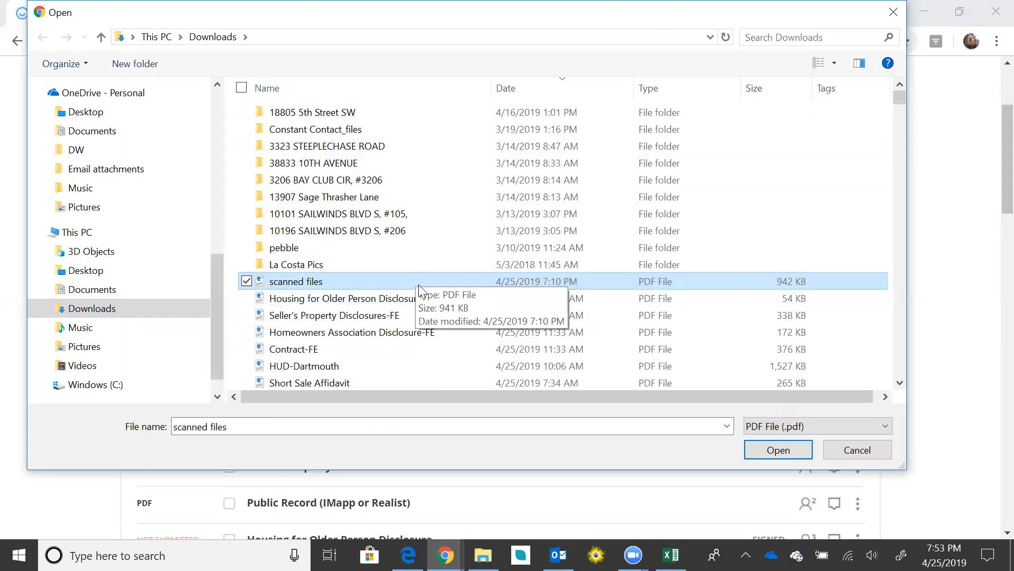
pyautogui.click(779, 449)
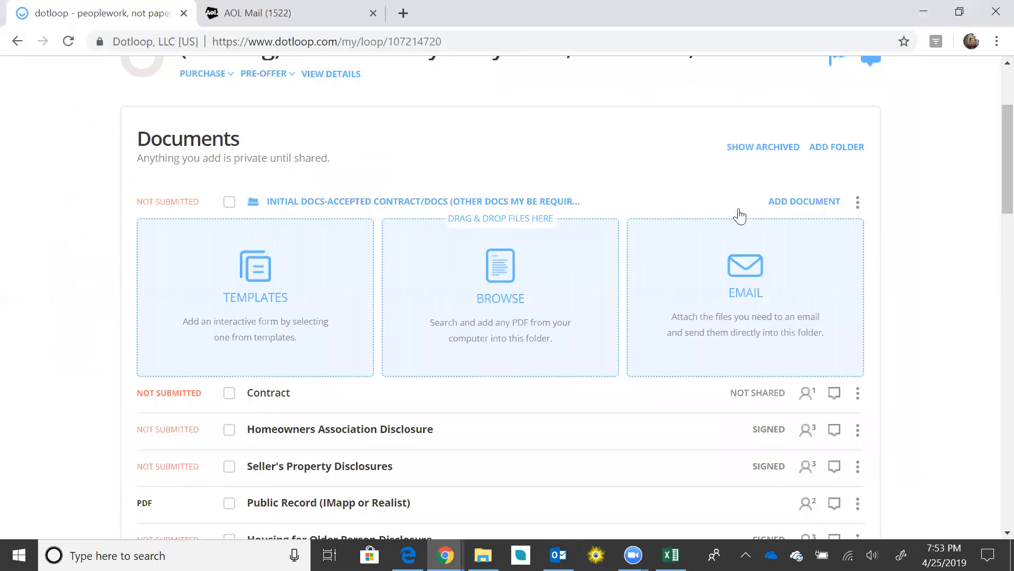
# Upload the scanned files PDF from Downloads into the Initial Docs folder and collapse the add-document options
pyautogui.click(799, 202)
pyautogui.click(817, 204)
pyautogui.click(495, 287)
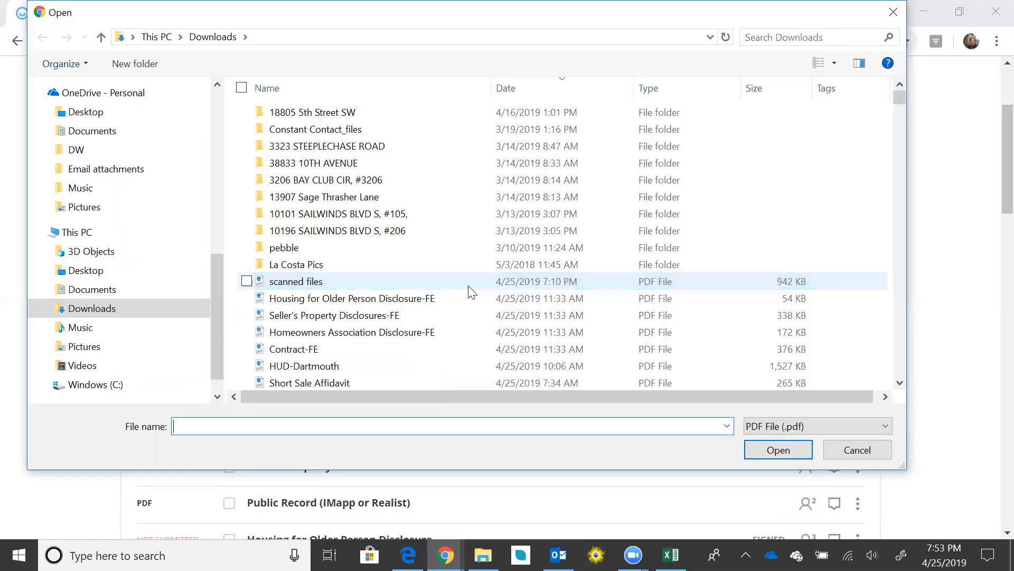
pyautogui.click(381, 287)
pyautogui.click(784, 452)
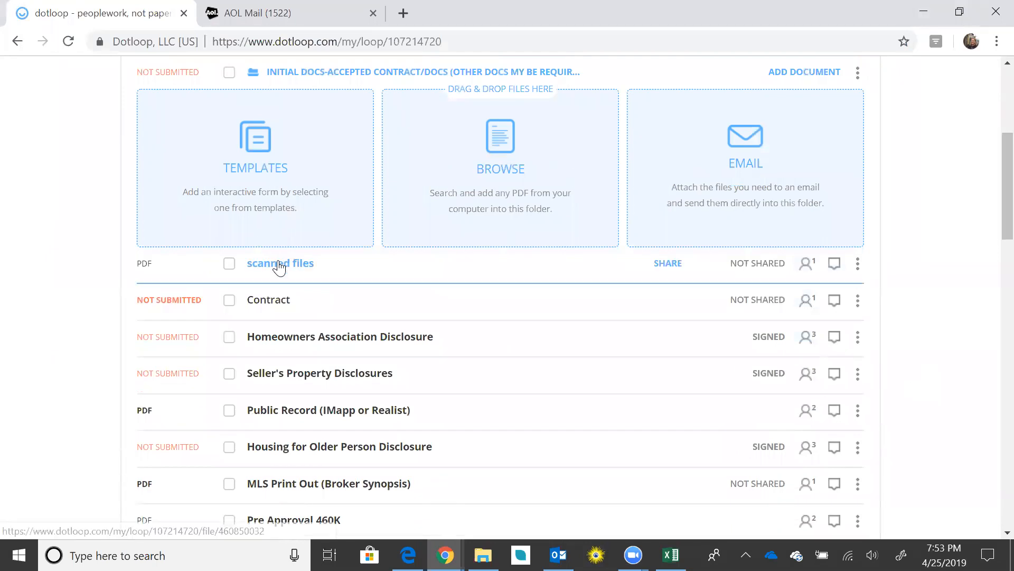
pyautogui.click(791, 76)
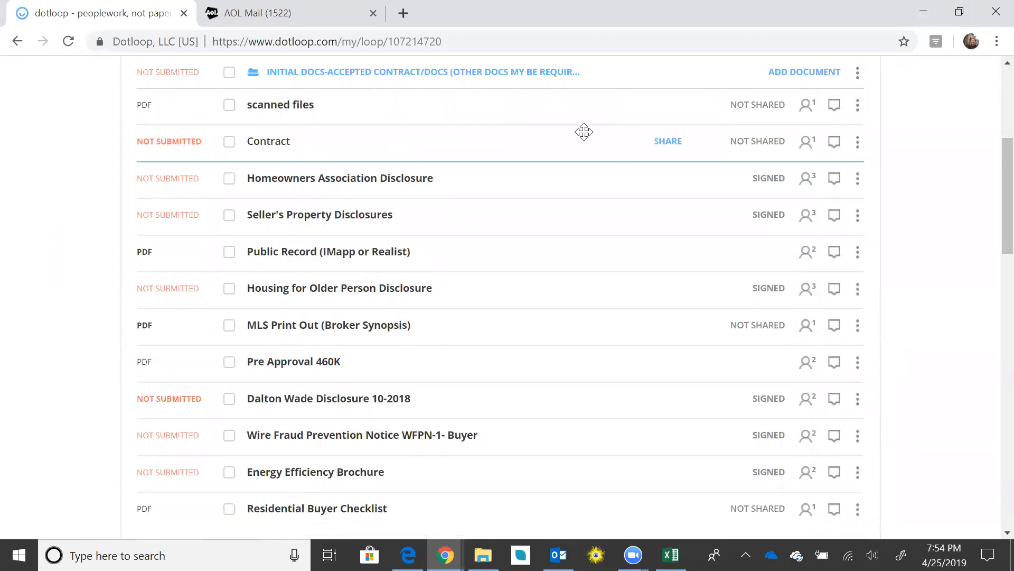
# Open the scanned files document and examine its pages from the contract through the seller's disclosure signatures
pyautogui.scroll(1, 288, 193)
pyautogui.click(288, 187)
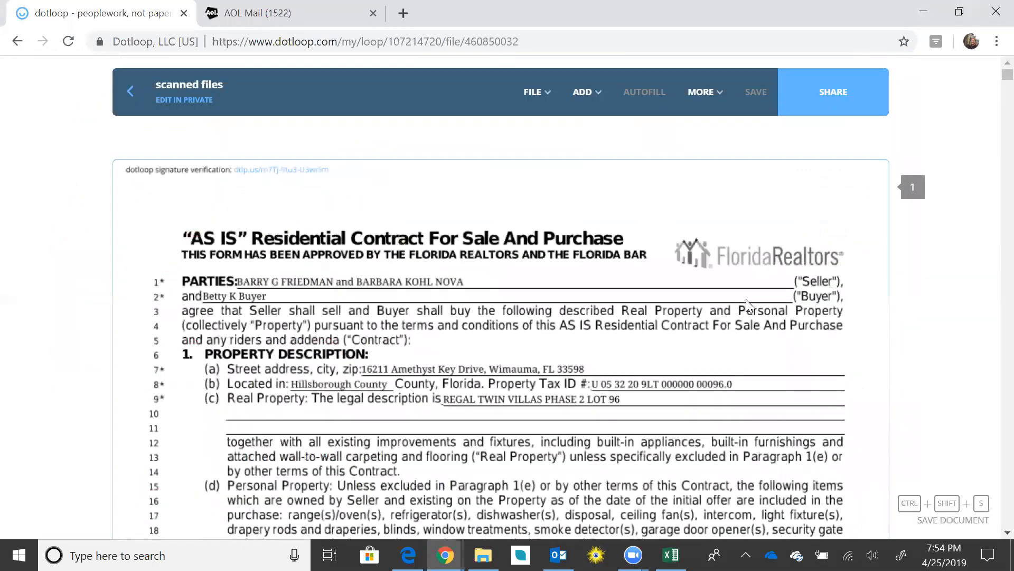
pyautogui.scroll(-10, 746, 299)
pyautogui.moveTo(992, 89); pyautogui.dragTo(992, 527)
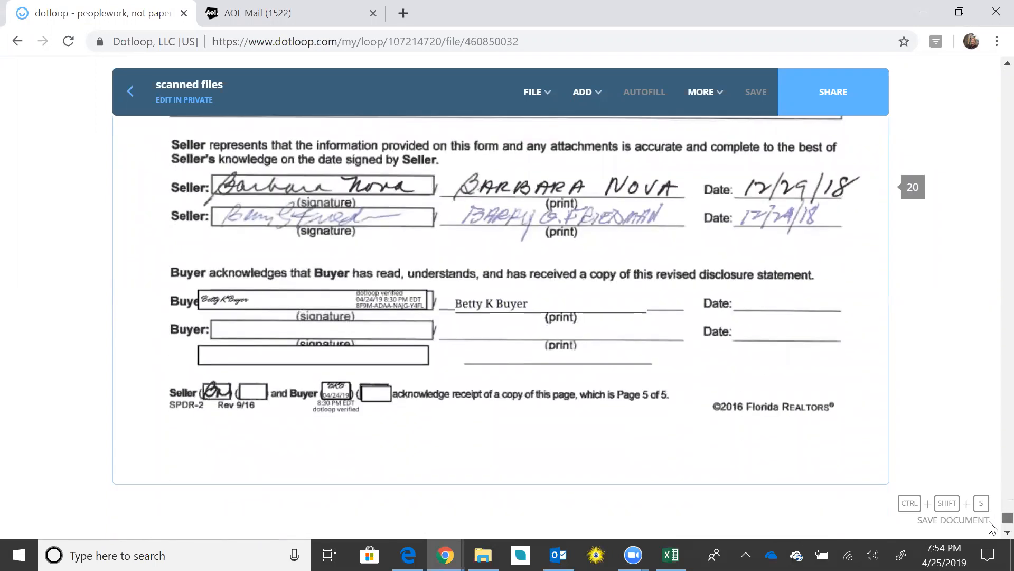
pyautogui.scroll(3, 845, 407)
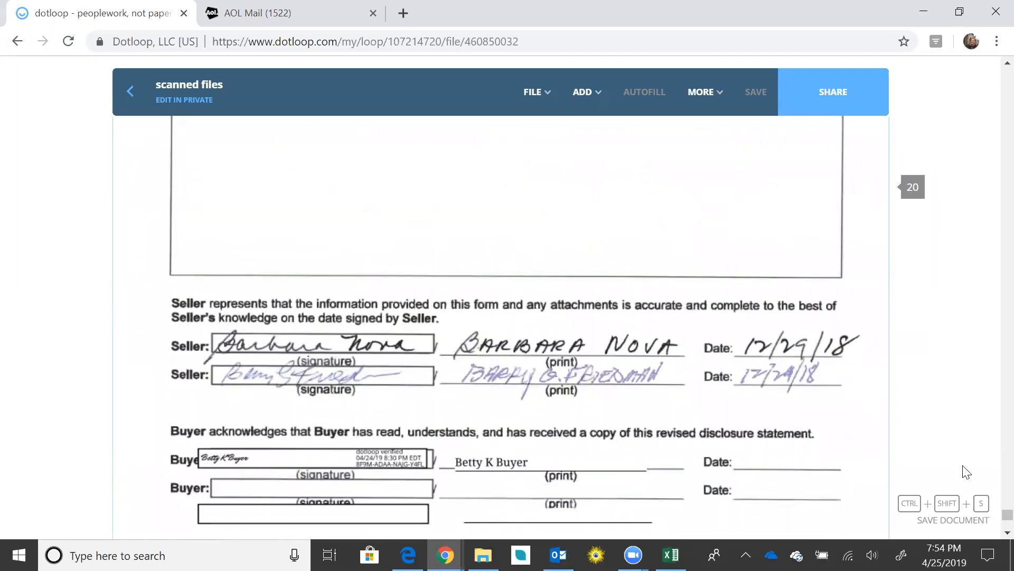
# Open the split settings for the scanned files document
pyautogui.moveTo(992, 512); pyautogui.dragTo(993, 72)
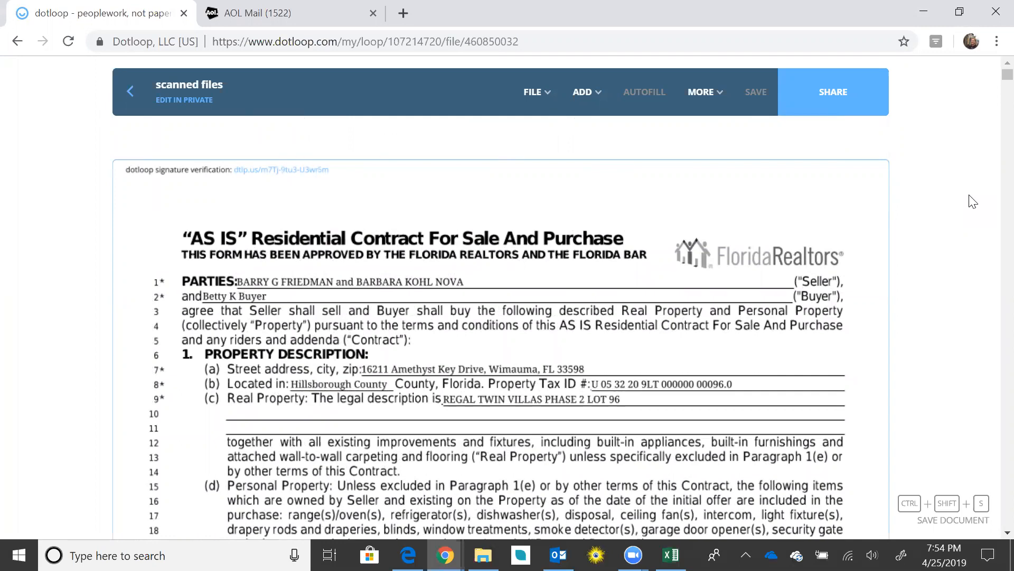
pyautogui.click(538, 94)
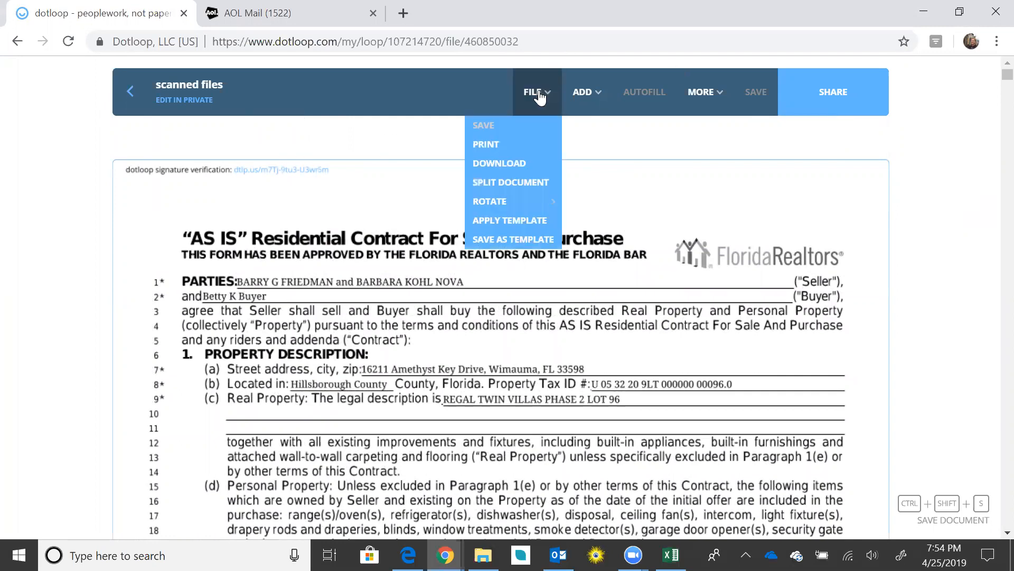
pyautogui.click(514, 185)
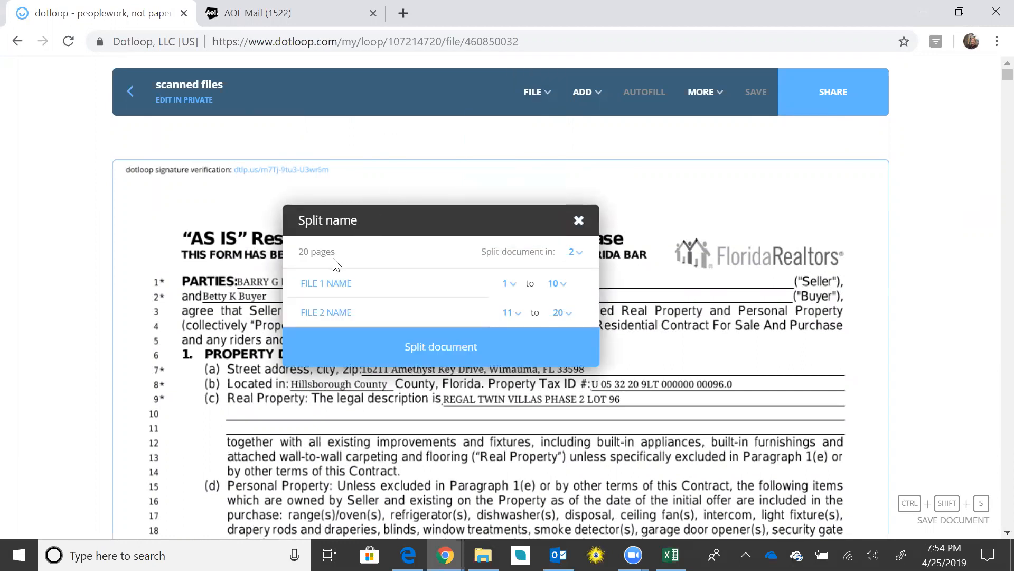
pyautogui.moveTo(300, 252); pyautogui.dragTo(341, 252)
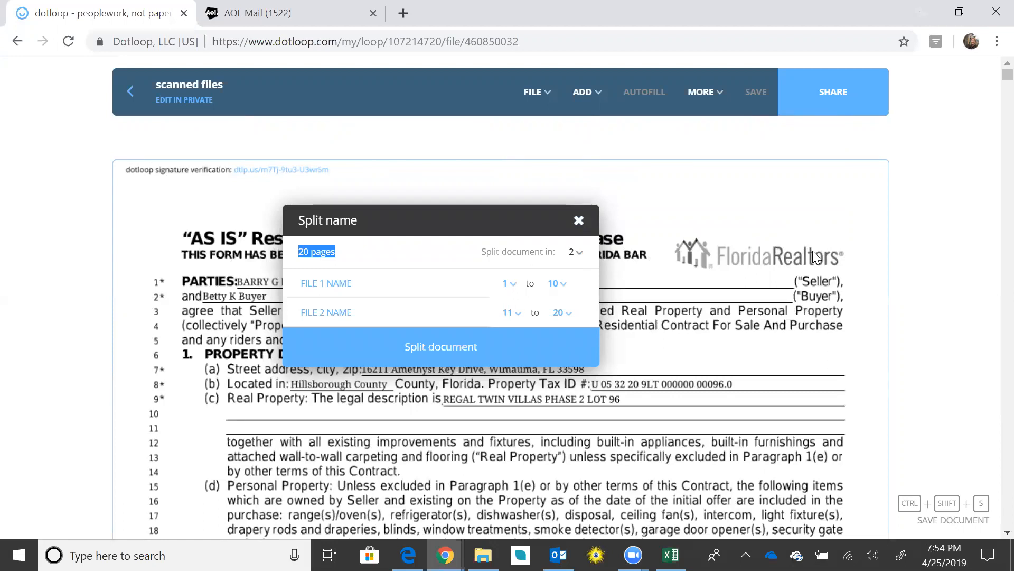
# Examine the scanned pages to find where the contract, homeowners' association disclosure, older persons rider and seller's disclosure each begin and end
pyautogui.scroll(-15, 841, 252)
pyautogui.scroll(-20, 841, 252)
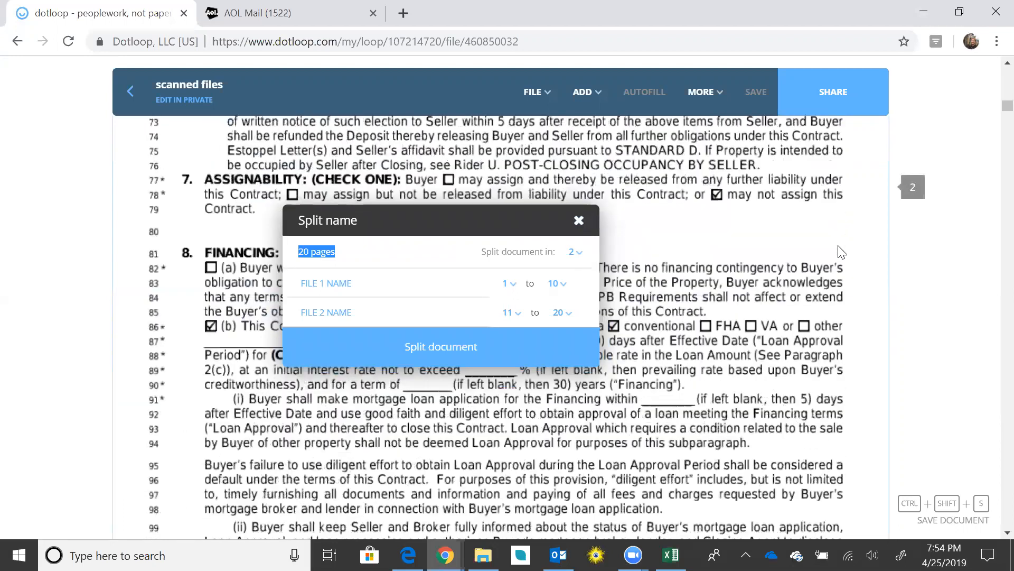
pyautogui.scroll(-20, 841, 253)
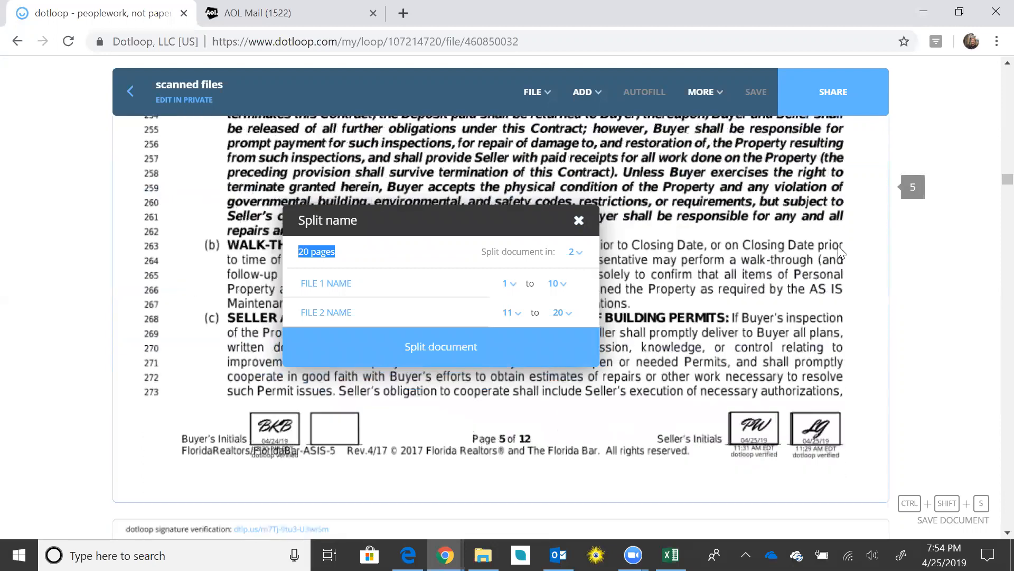
pyautogui.scroll(-20, 843, 270)
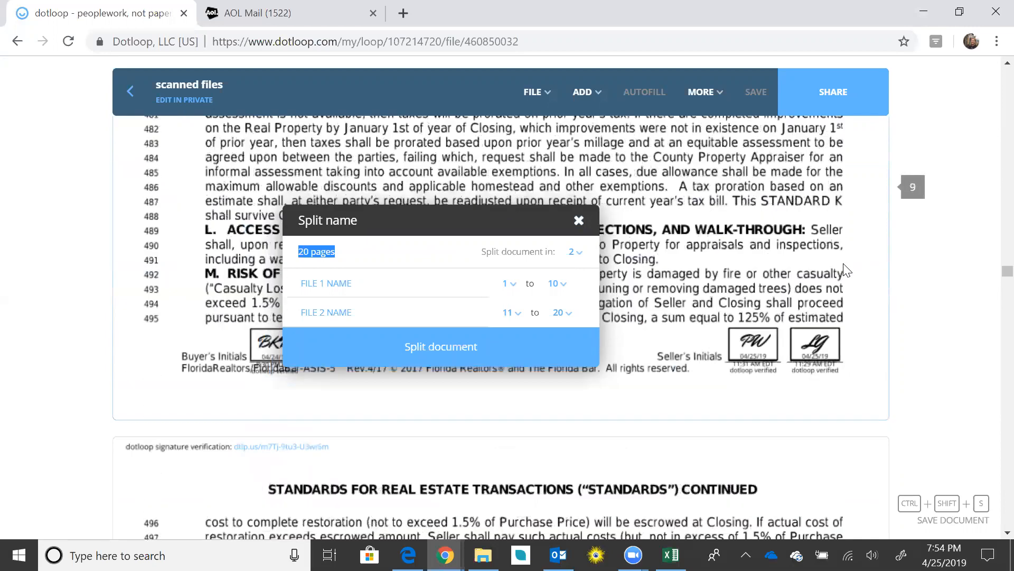
pyautogui.scroll(-8, 847, 271)
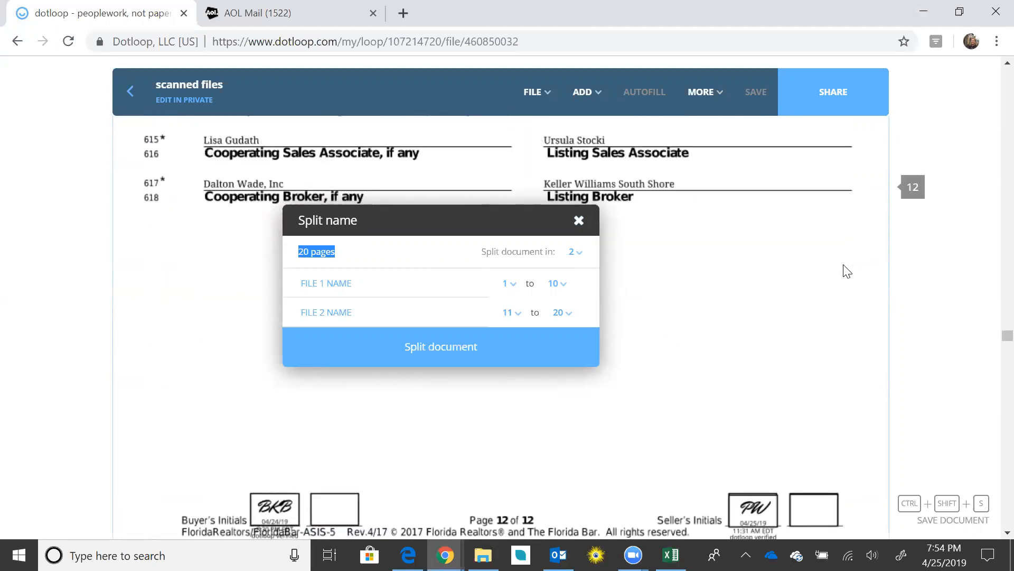
pyautogui.scroll(-10, 847, 271)
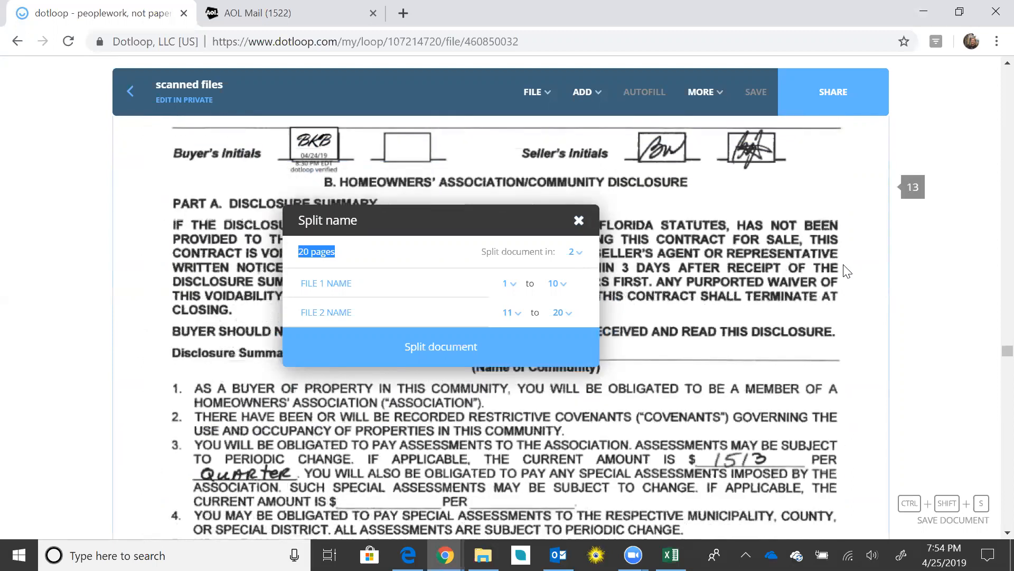
pyautogui.scroll(-10, 847, 271)
pyautogui.scroll(-8, 846, 273)
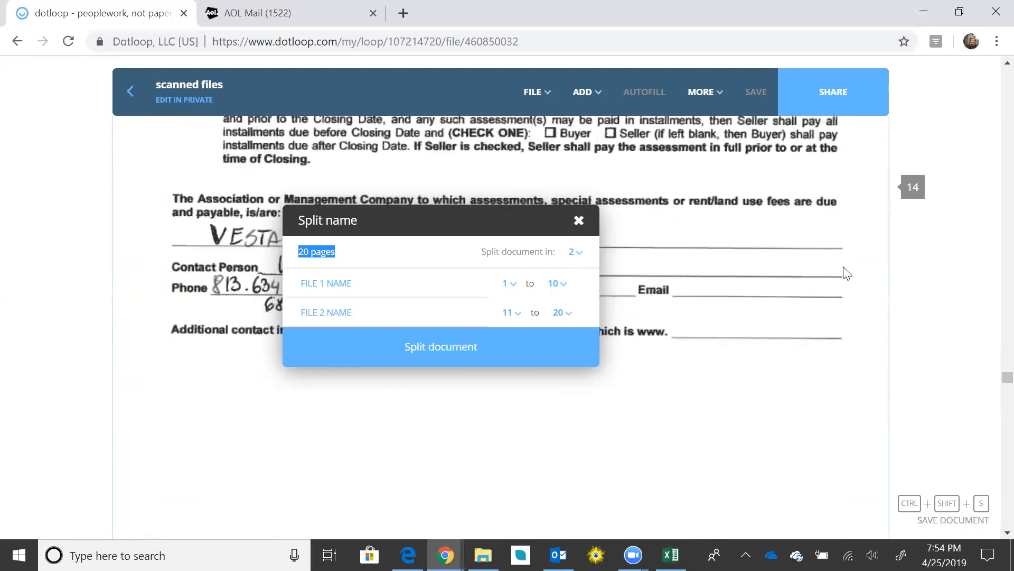
pyautogui.scroll(-5, 847, 274)
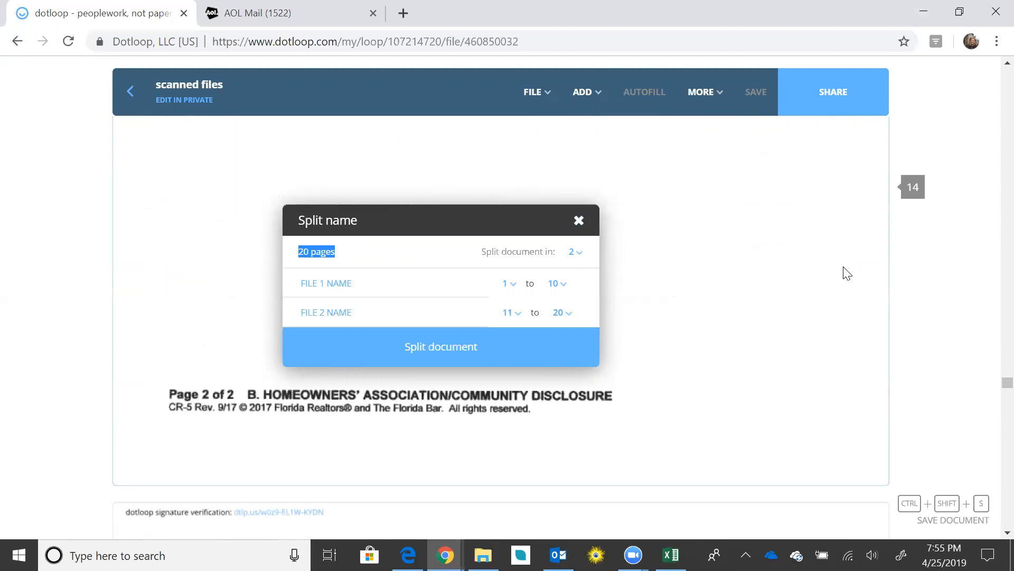
pyautogui.scroll(-5, 846, 274)
pyautogui.scroll(-5, 847, 273)
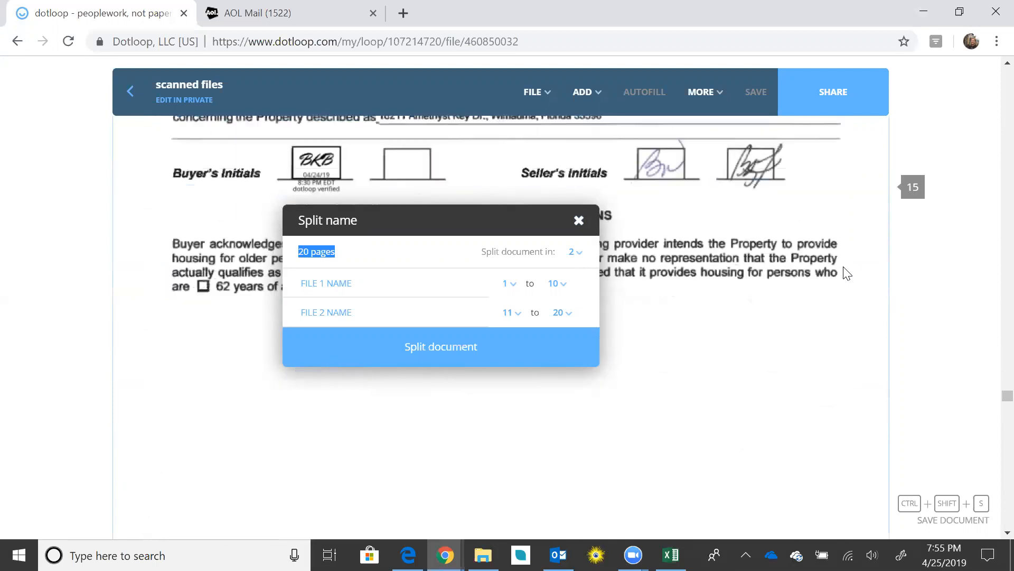
pyautogui.scroll(-5, 846, 273)
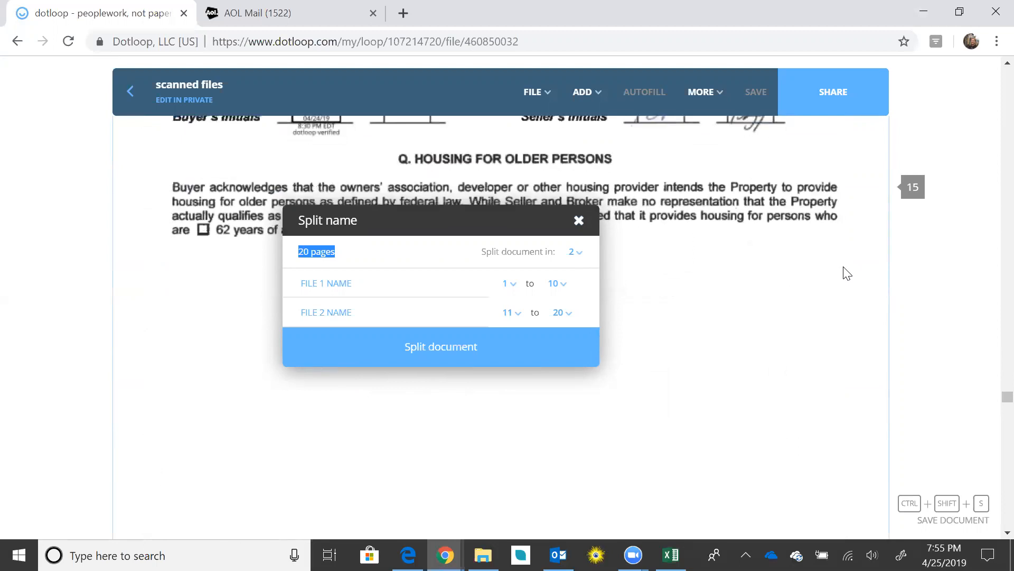
pyautogui.scroll(-10, 847, 273)
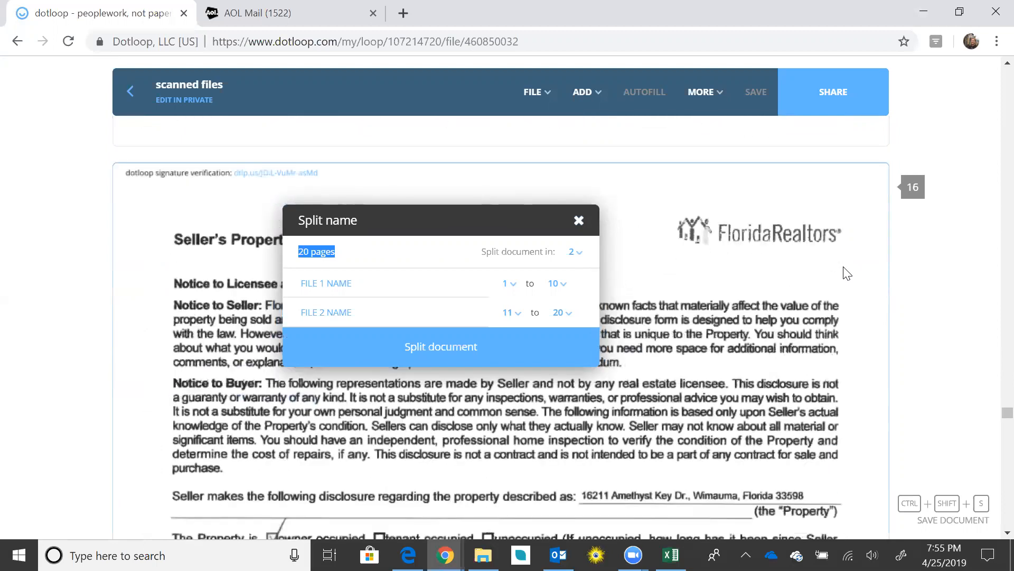
pyautogui.scroll(-15, 847, 273)
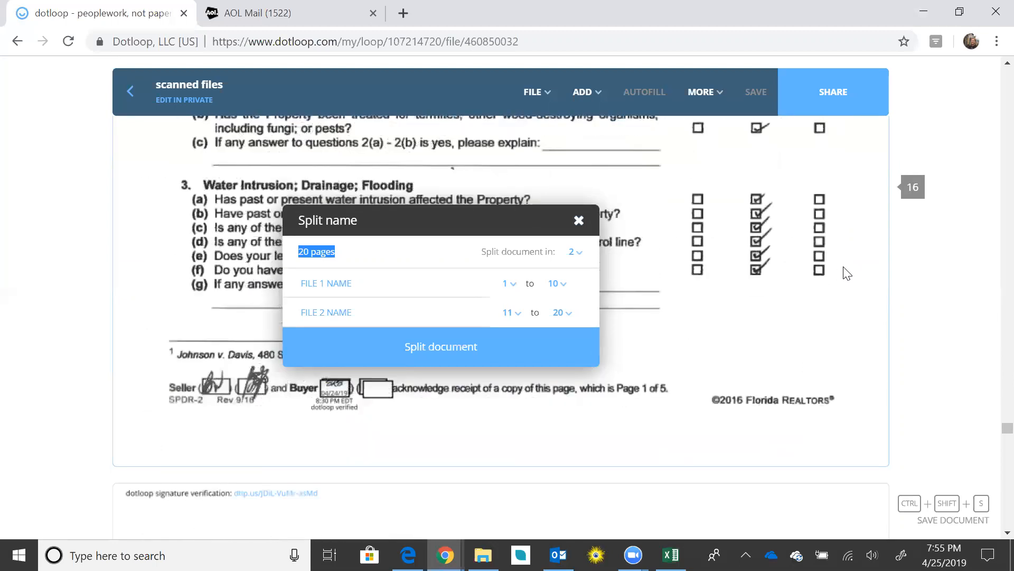
pyautogui.scroll(-10, 847, 273)
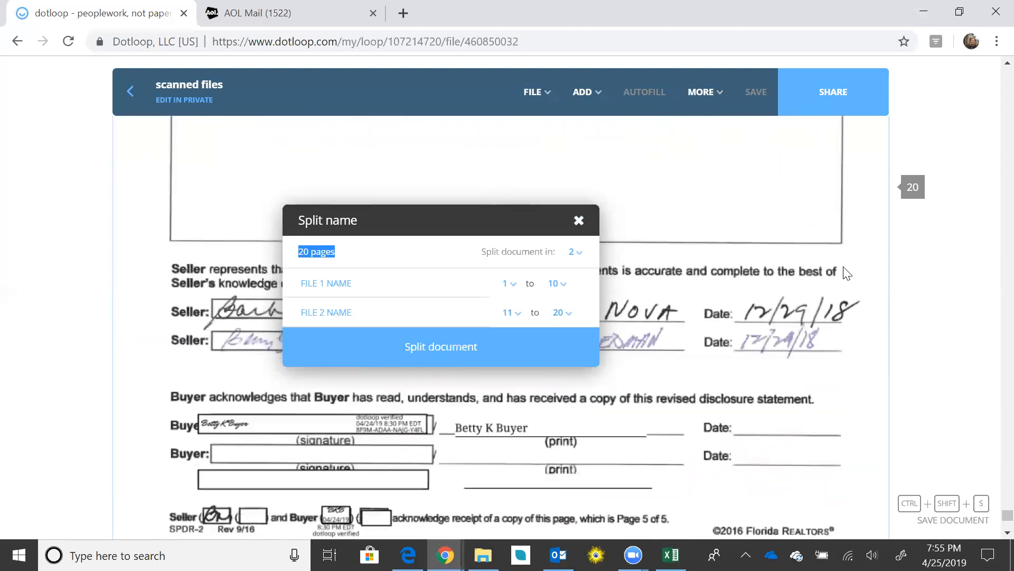
pyautogui.scroll(3, 847, 273)
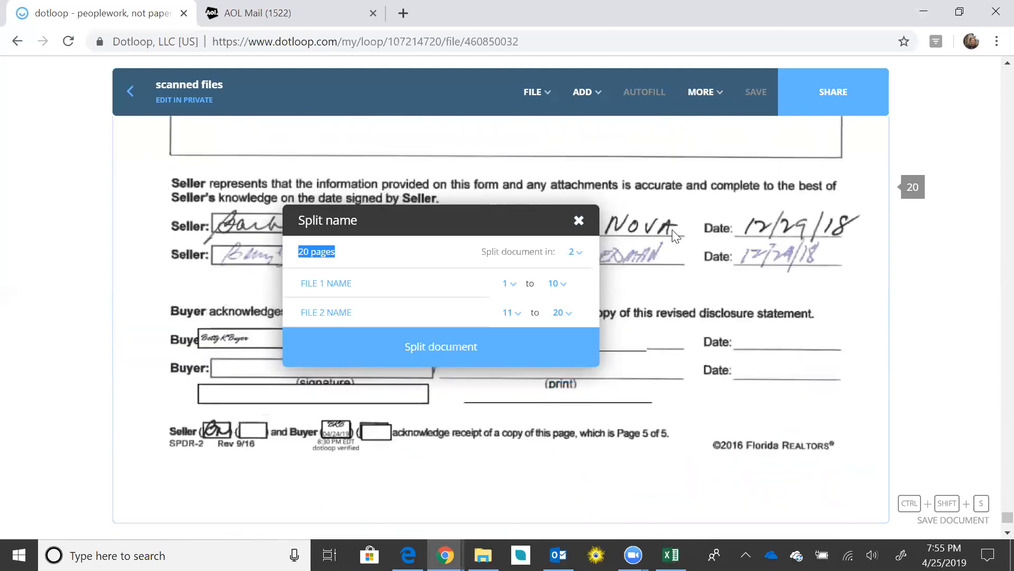
# Set the document to split into 4 files, with the first file covering pages 1 to 12
pyautogui.click(574, 252)
pyautogui.click(575, 302)
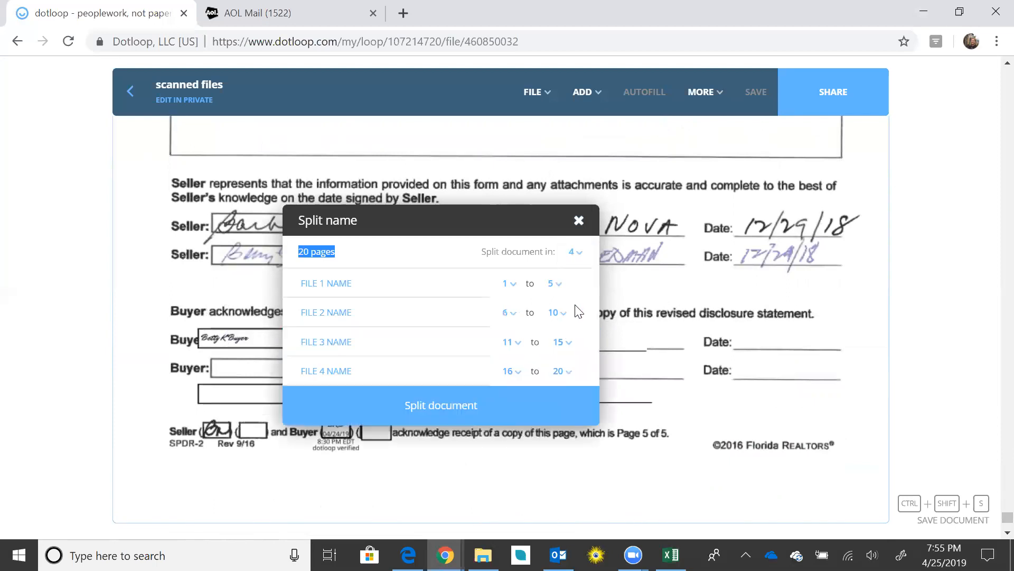
pyautogui.click(553, 284)
pyautogui.scroll(-3, 559, 382)
pyautogui.click(551, 404)
# Check the homeowners' association disclosure pages and set the second file's range to pages 13 to 14
pyautogui.scroll(6, 977, 336)
pyautogui.scroll(10, 976, 336)
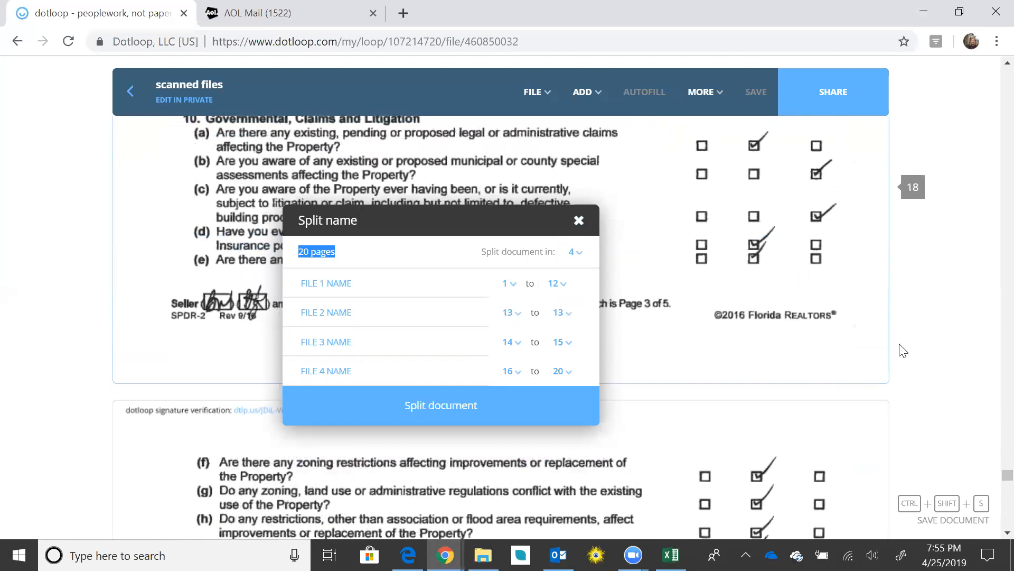
pyautogui.scroll(10, 904, 350)
pyautogui.scroll(10, 921, 345)
pyautogui.scroll(10, 922, 345)
pyautogui.scroll(-8, 922, 345)
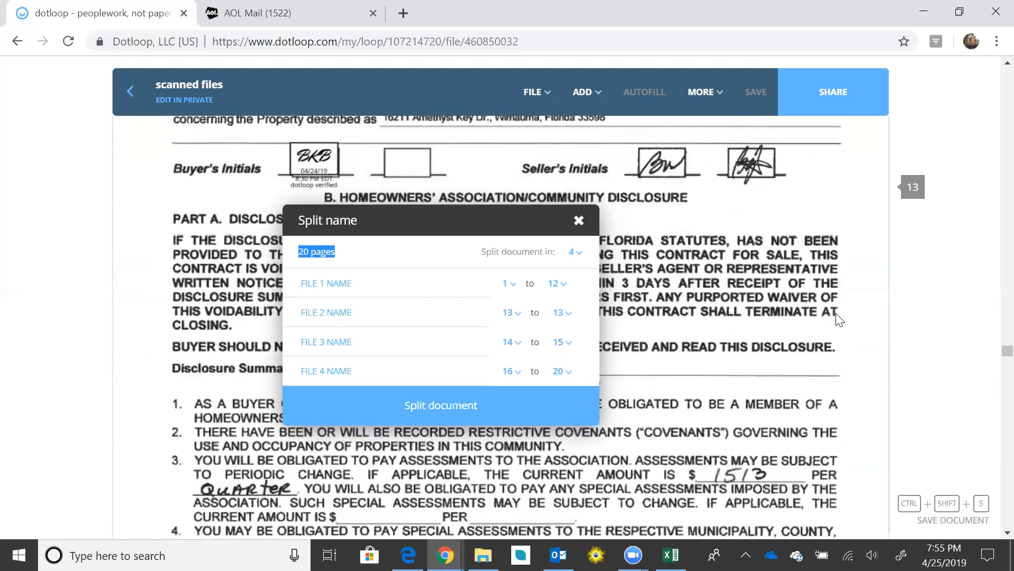
pyautogui.click(564, 314)
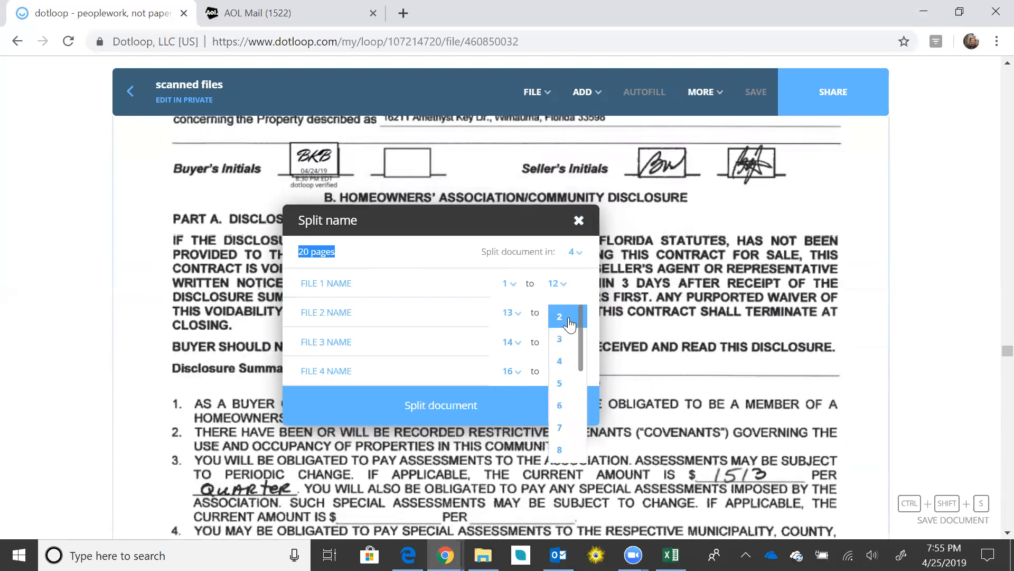
pyautogui.scroll(-3, 568, 370)
pyautogui.click(570, 369)
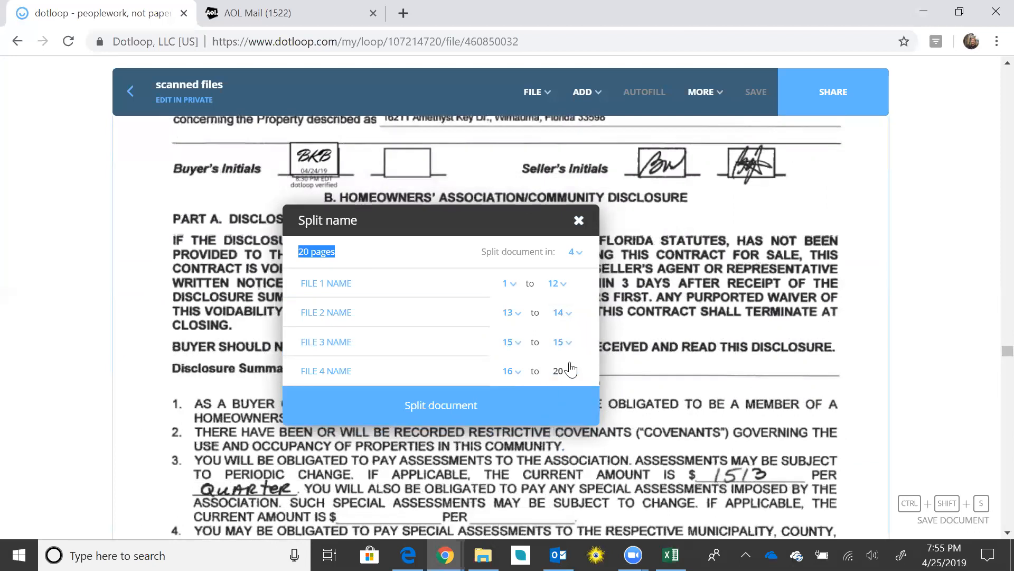
# Name the second split file HOA and the first split file Contract
pyautogui.click(392, 319)
pyautogui.write('HOA')
pyautogui.click(340, 289)
pyautogui.write('Contract')
# Name the third split file Housing for older persons
pyautogui.click(331, 338)
pyautogui.write('55')
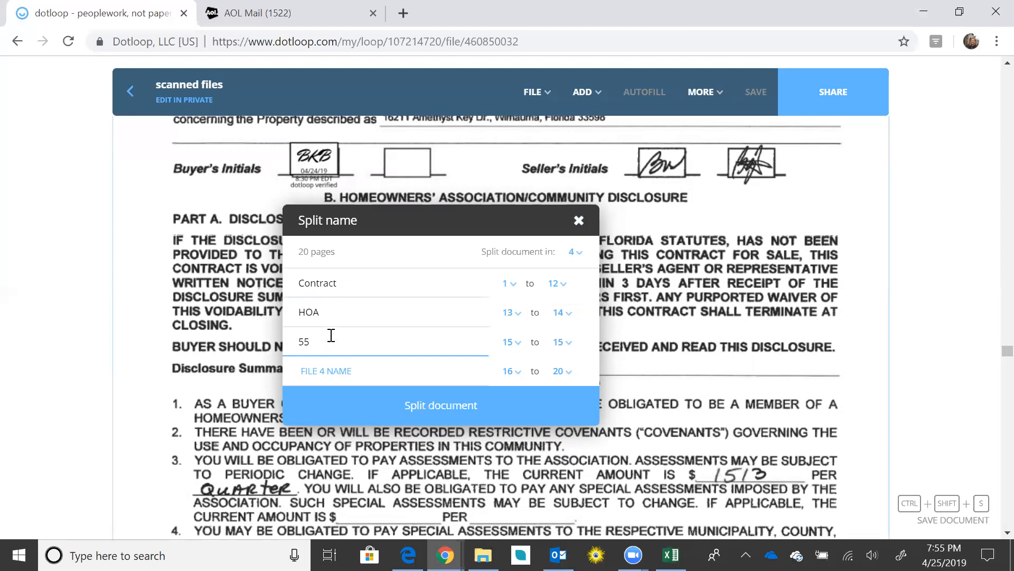
pyautogui.write(' and')
pyautogui.hotkey('ctrl', 'a')
pyautogui.press('BackSpace')
pyautogui.write('Housing for older oersons')
pyautogui.press('BackSpace')
pyautogui.press('BackSpace')
pyautogui.write('persons')
# Name the fourth split file SD, split the document, and close the split results
pyautogui.click(332, 379)
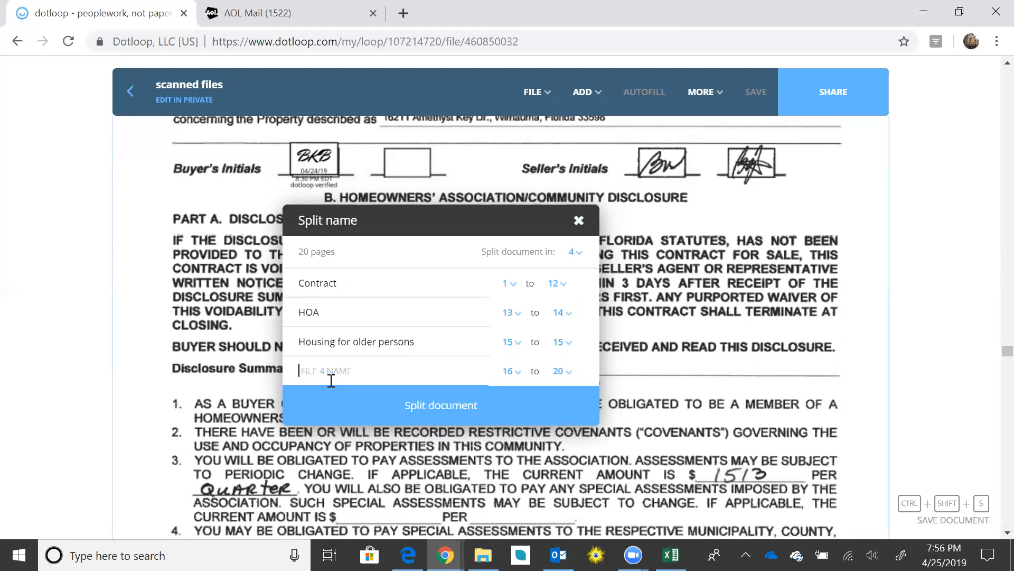
pyautogui.write('SD')
pyautogui.click(413, 407)
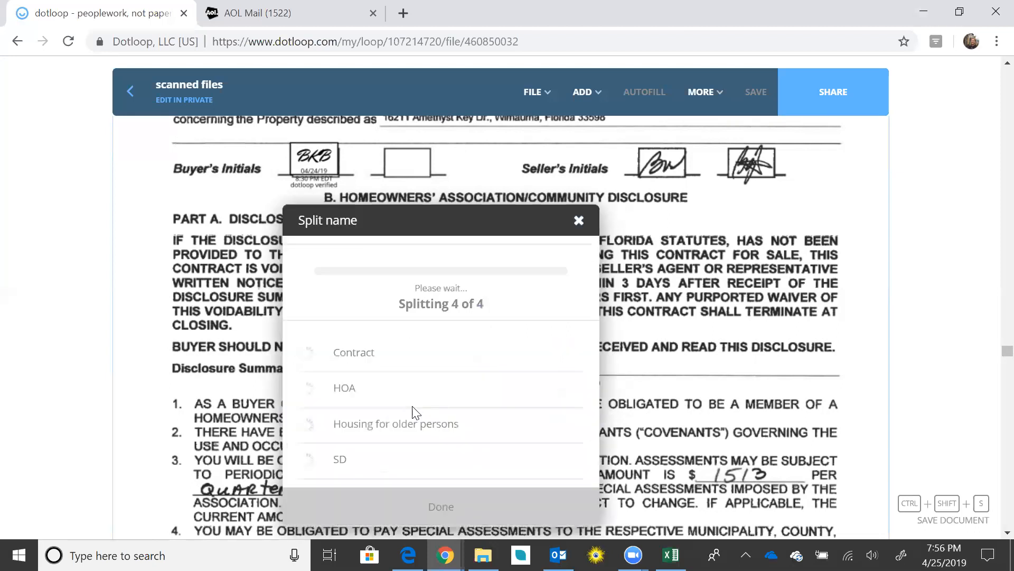
pyautogui.scroll(-3, 468, 393)
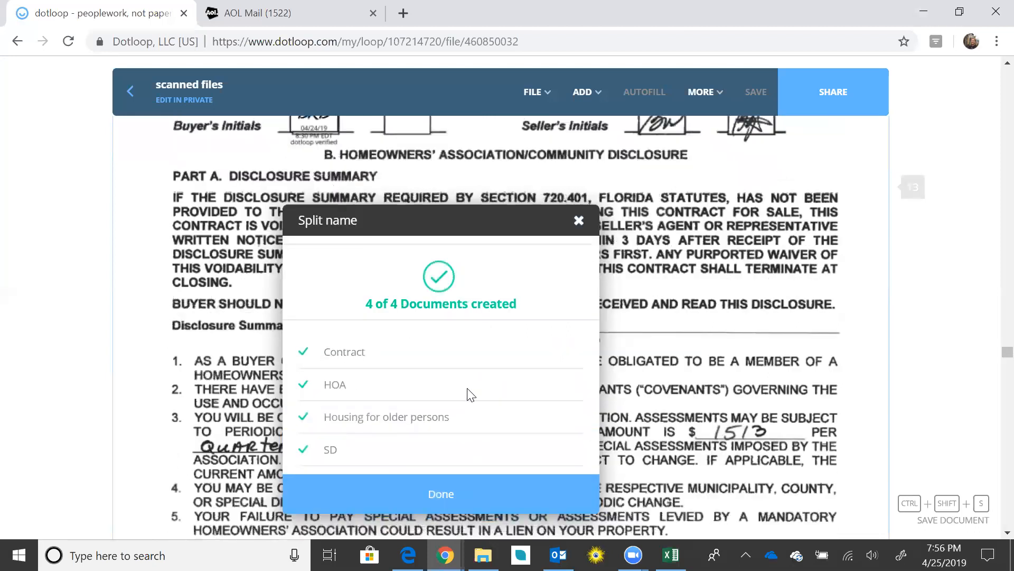
pyautogui.moveTo(518, 220); pyautogui.dragTo(507, 121)
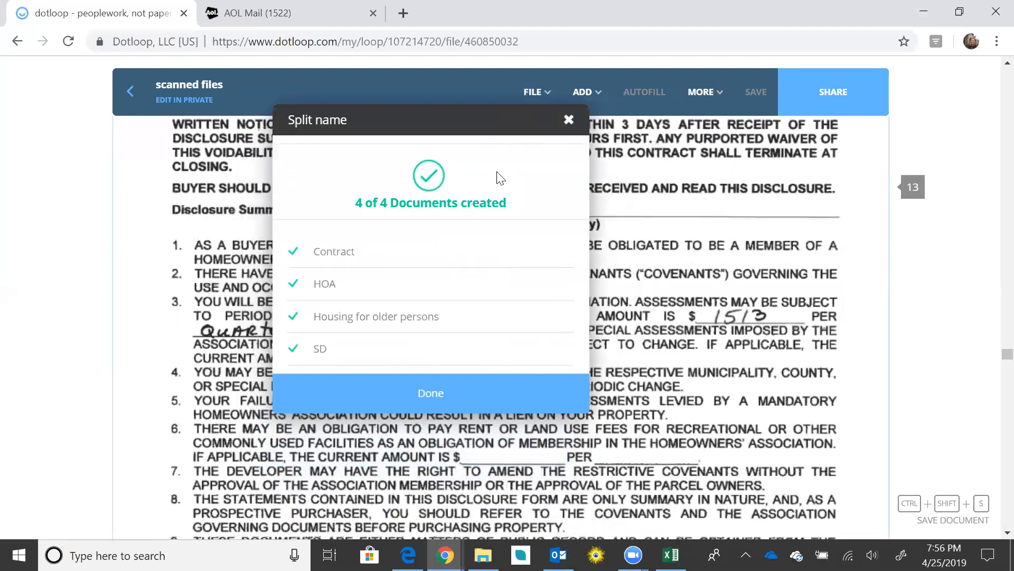
pyautogui.click(431, 395)
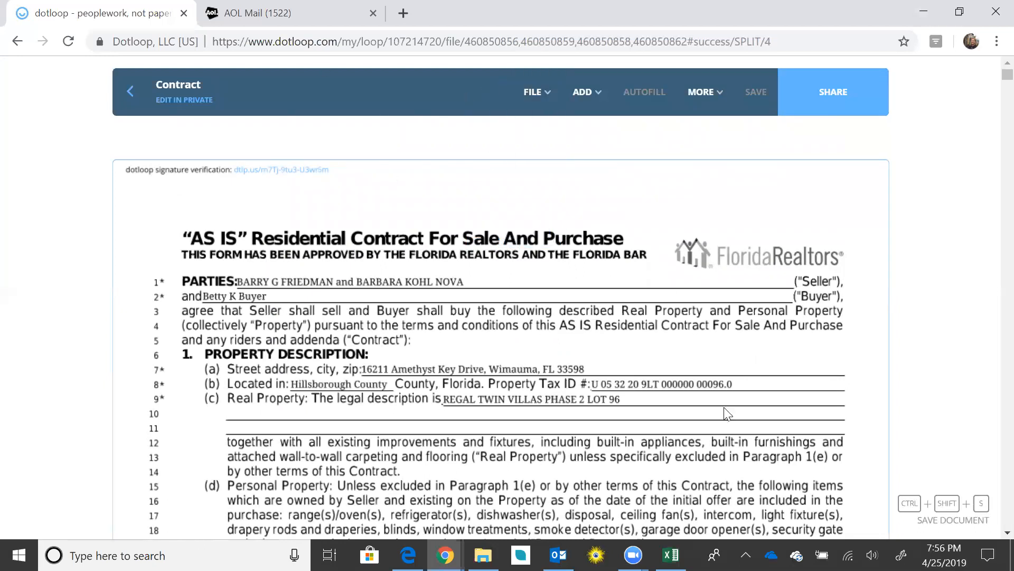
# Return to the loop and replace the Contract and Homeowners Association Disclosure documents with the split Contract and HOA files
pyautogui.click(133, 92)
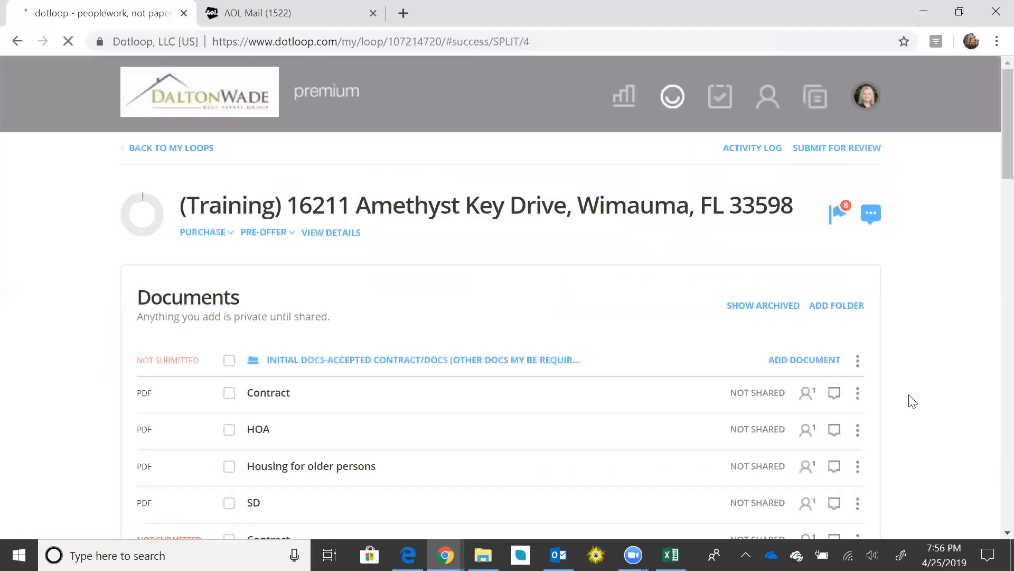
pyautogui.scroll(-2, 946, 387)
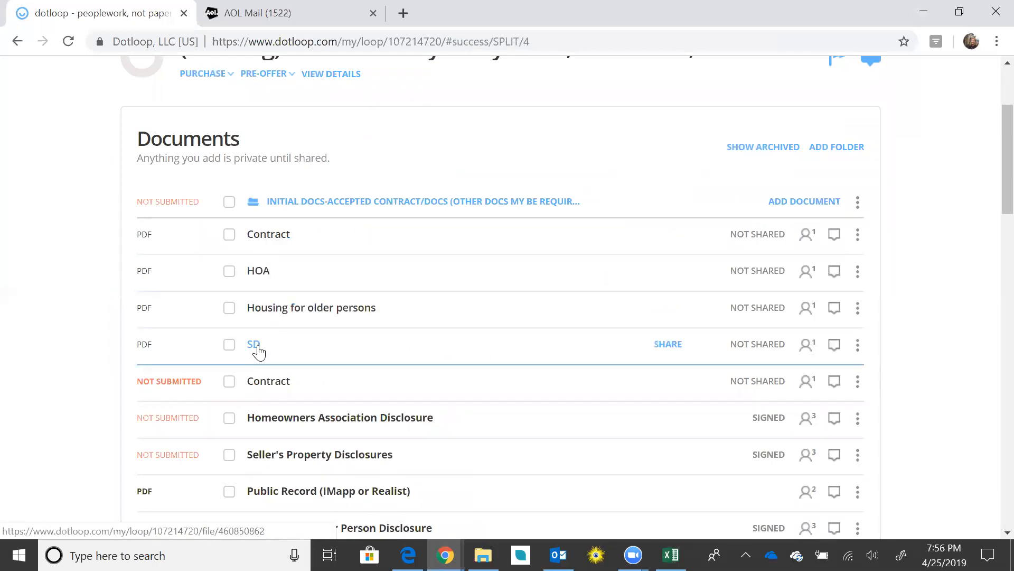
pyautogui.scroll(-3, 797, 352)
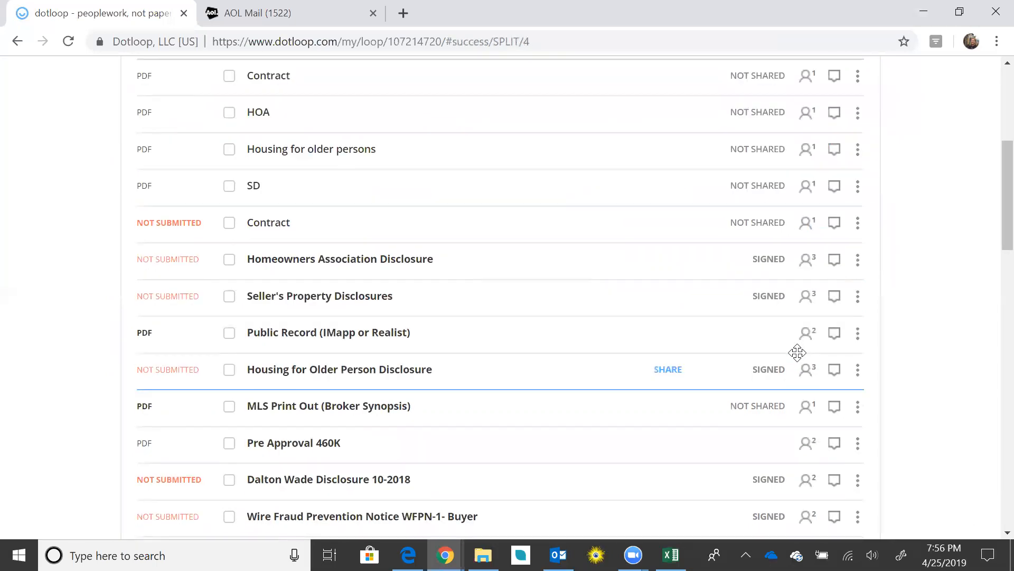
pyautogui.scroll(2, 798, 352)
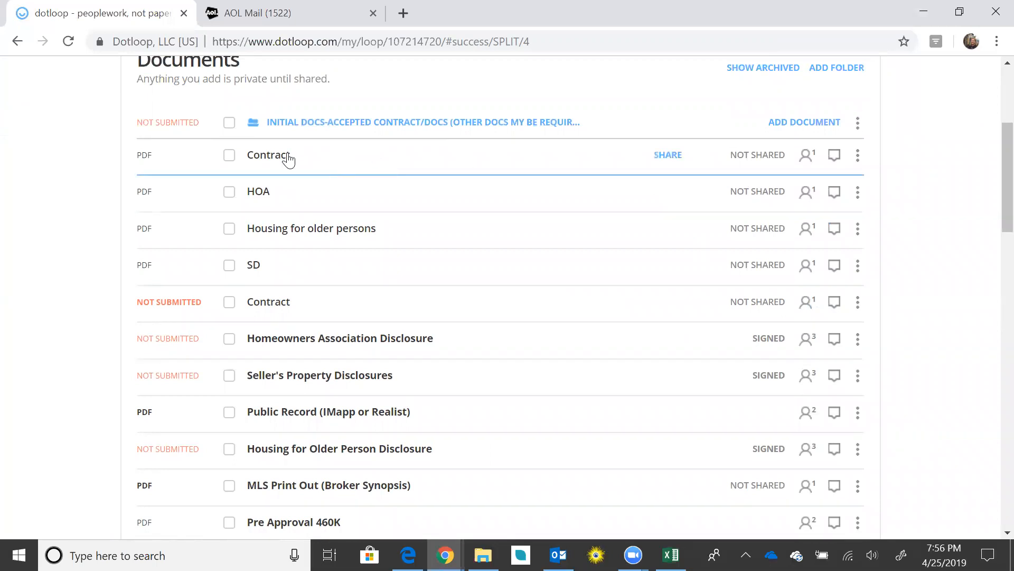
pyautogui.moveTo(394, 149); pyautogui.dragTo(374, 297)
pyautogui.click(624, 352)
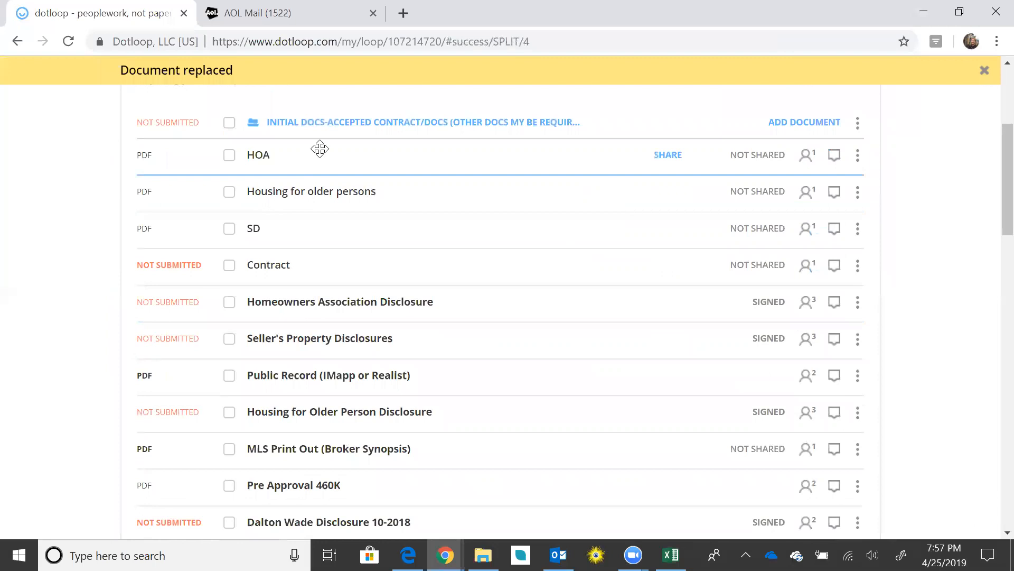
pyautogui.moveTo(320, 149); pyautogui.dragTo(326, 296)
pyautogui.click(614, 354)
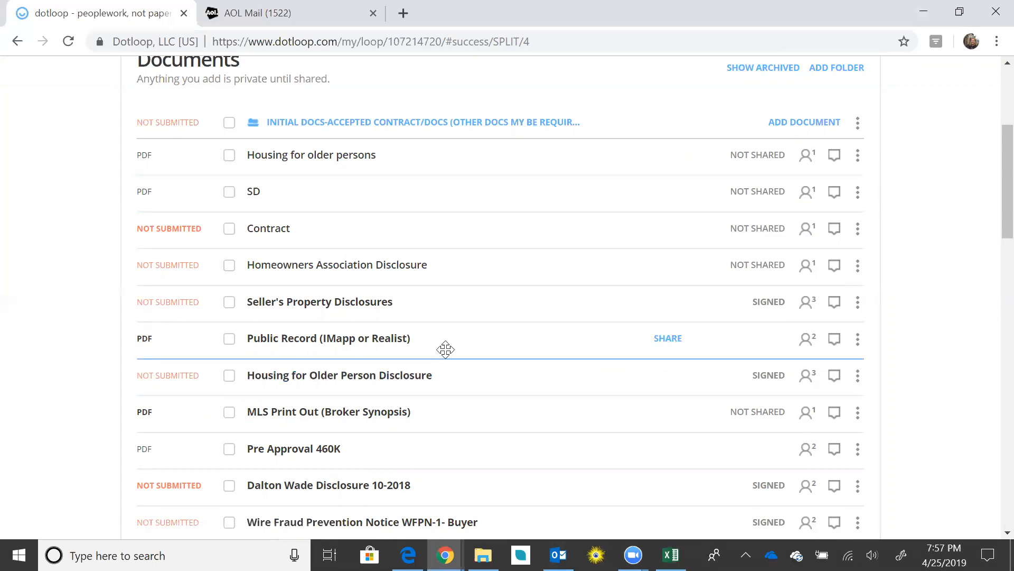
# Archive the split Housing for older persons file and replace the Seller's Property Disclosures document with the SD file
pyautogui.click(858, 155)
pyautogui.click(838, 286)
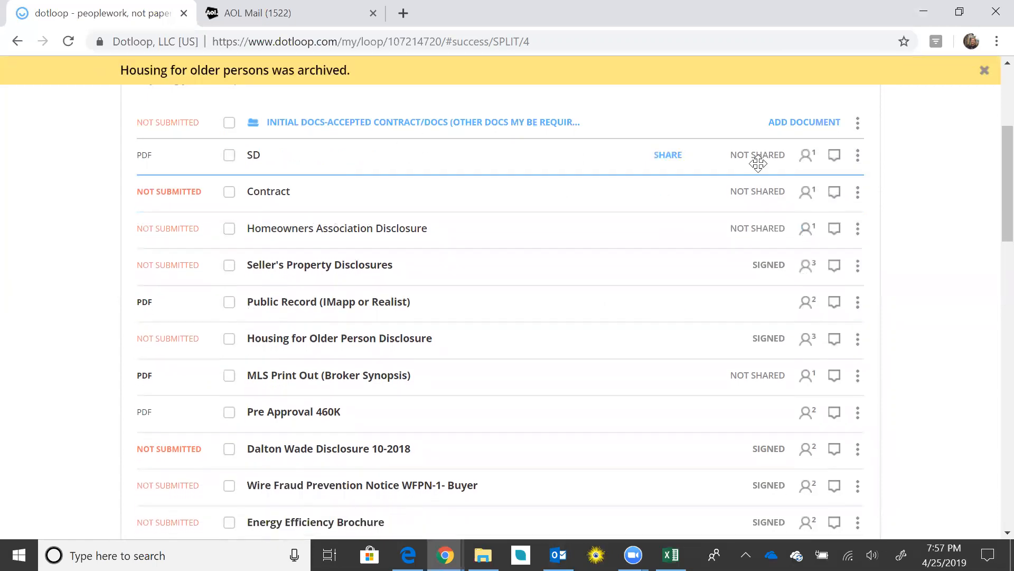
pyautogui.click(858, 158)
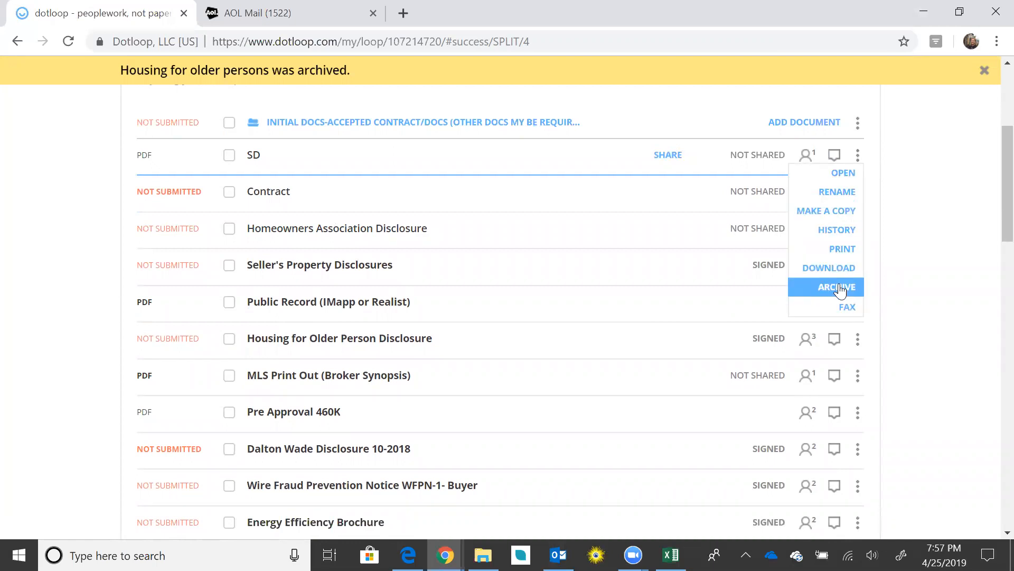
pyautogui.click(921, 273)
pyautogui.moveTo(438, 145); pyautogui.dragTo(460, 245)
pyautogui.click(618, 350)
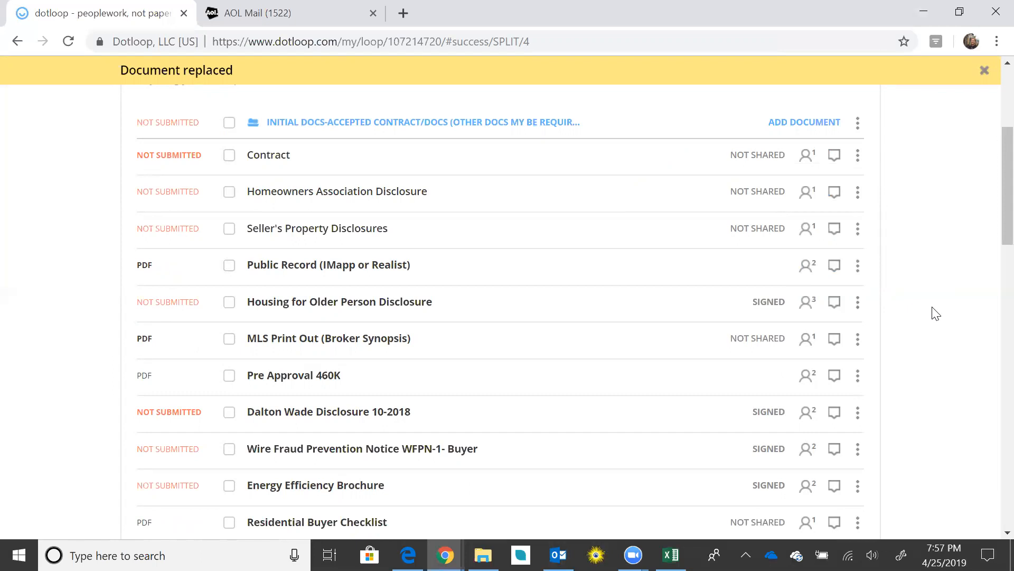
pyautogui.scroll(-2, 935, 314)
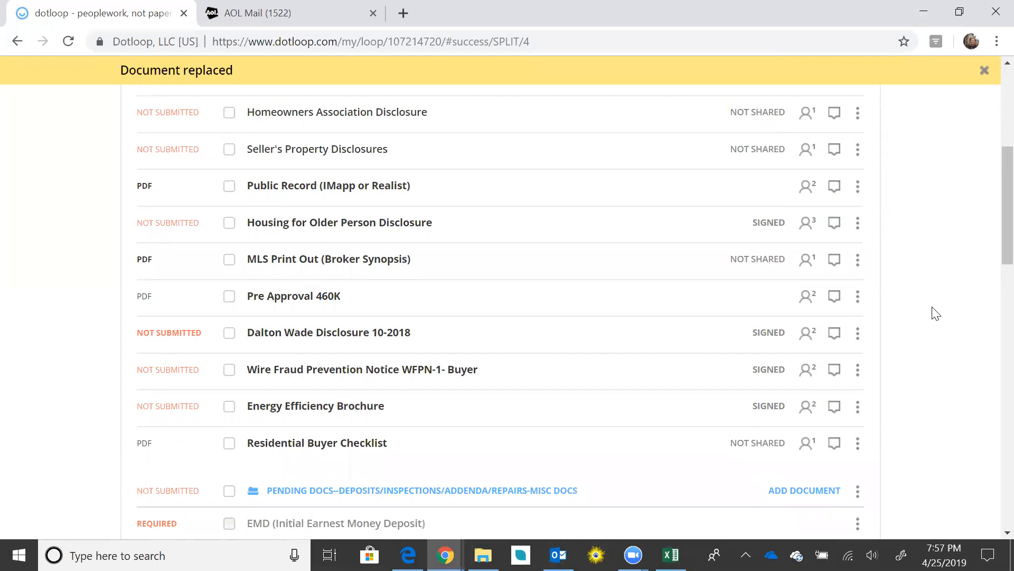
pyautogui.scroll(3, 935, 314)
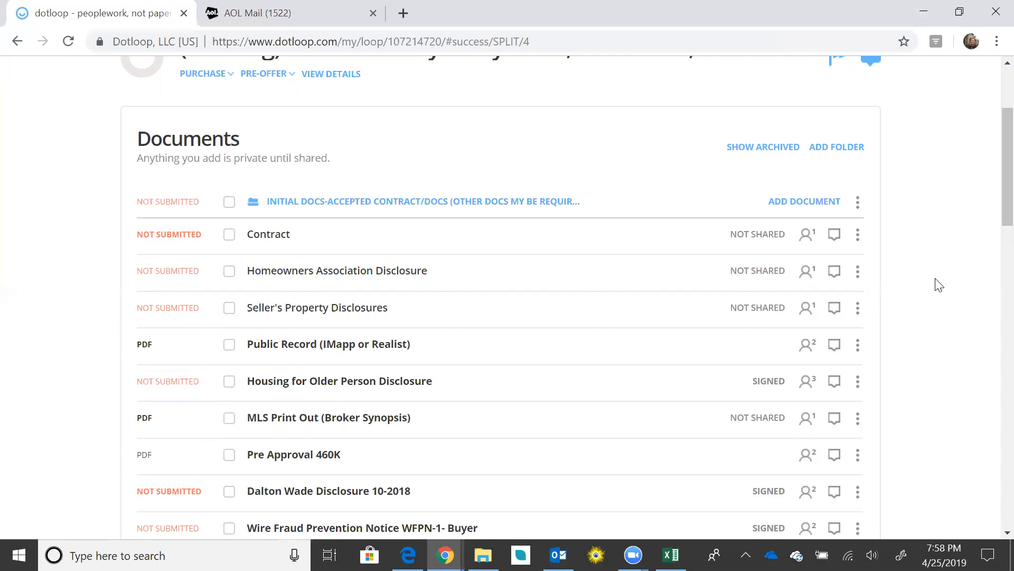
pyautogui.scroll(-3, 938, 284)
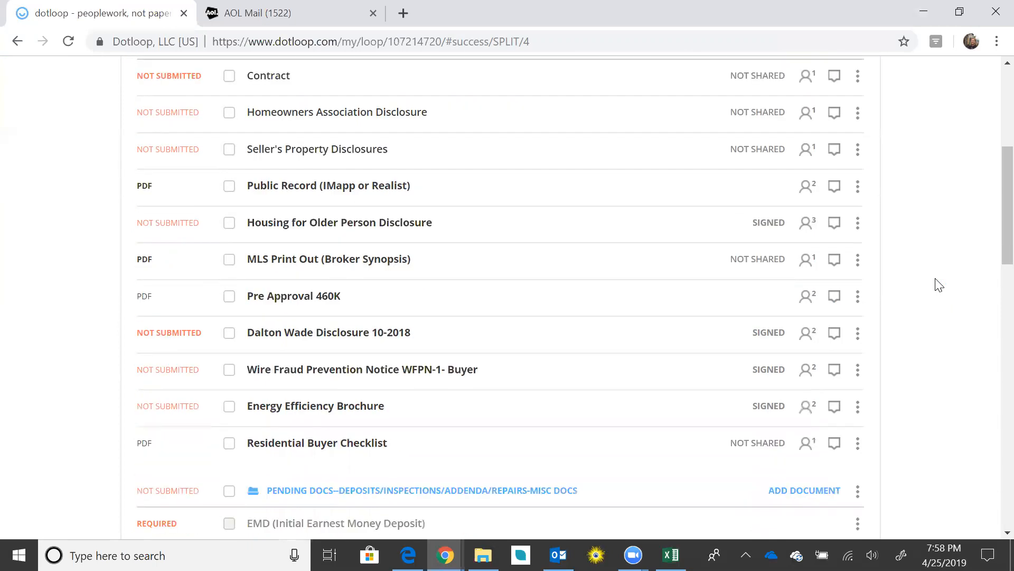